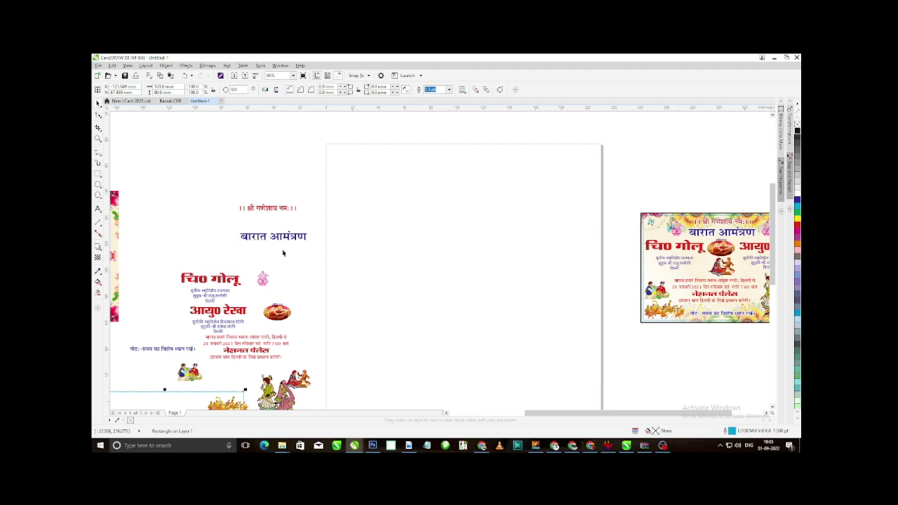
Draw a rectangle on the page and set its size to 120 mm wide by 80 mm high
click(98, 174)
drag(390, 236, 517, 334)
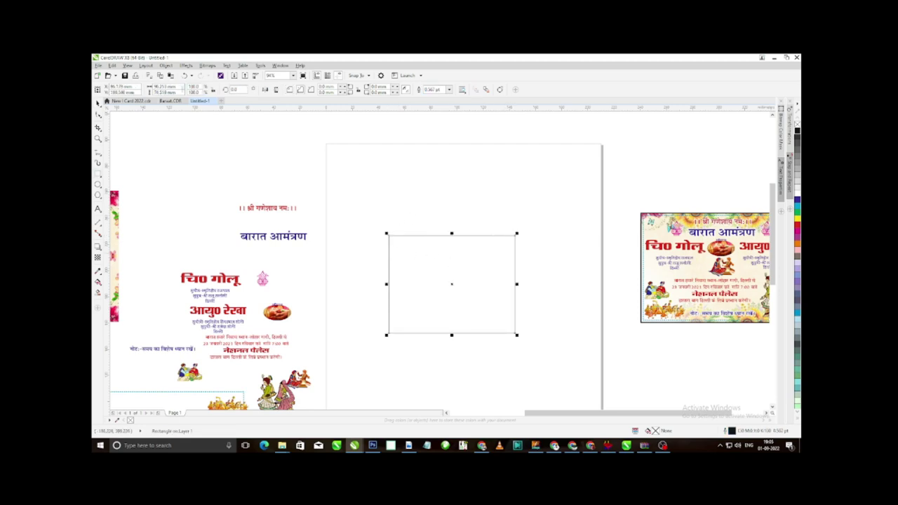
click(166, 86)
click(165, 392)
click(192, 162)
click(456, 258)
drag(174, 88, 132, 88)
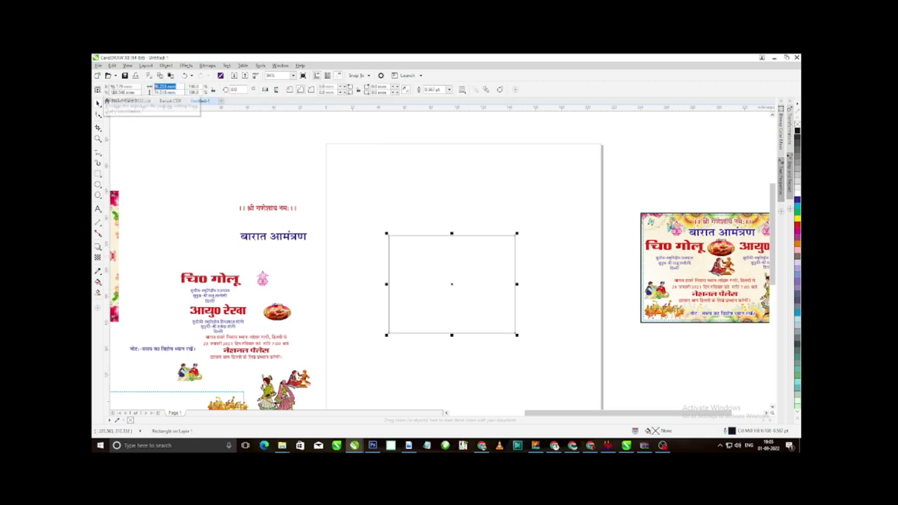
text(5)
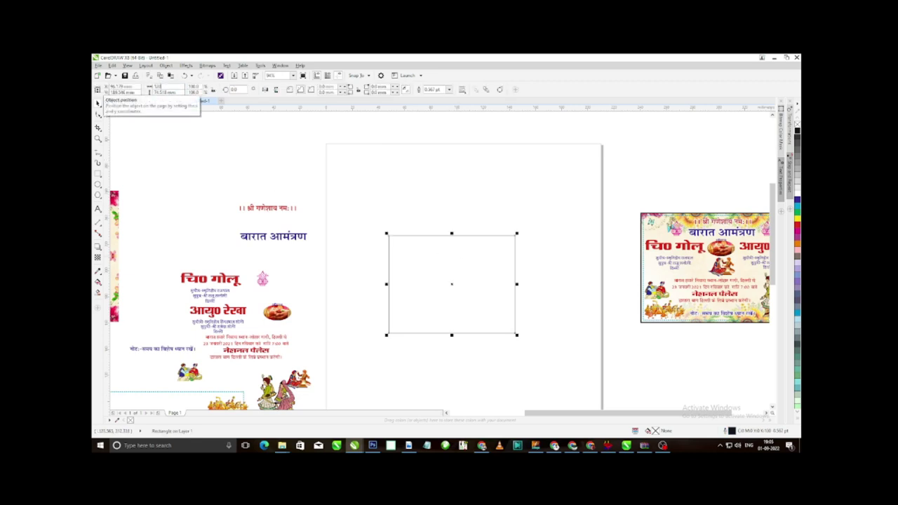
key(Tab)
text(8)
key(Return)
click(315, 160)
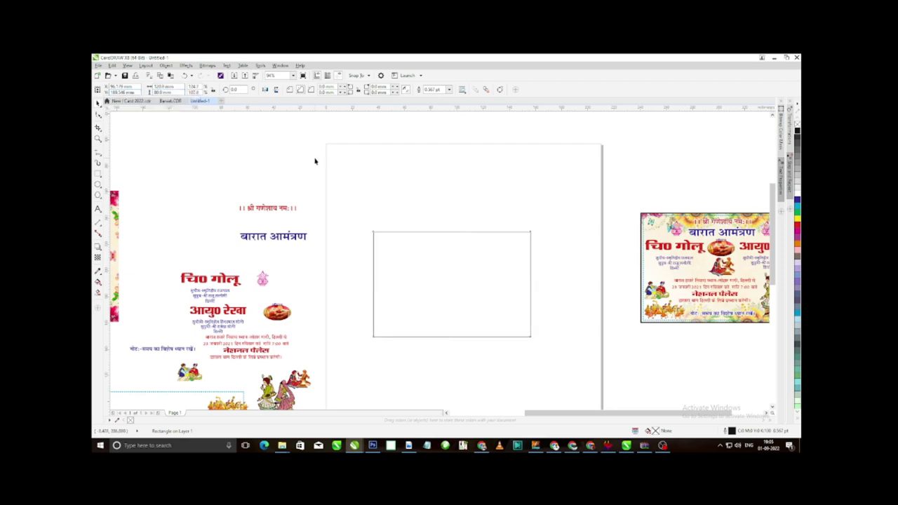
click(446, 239)
click(416, 179)
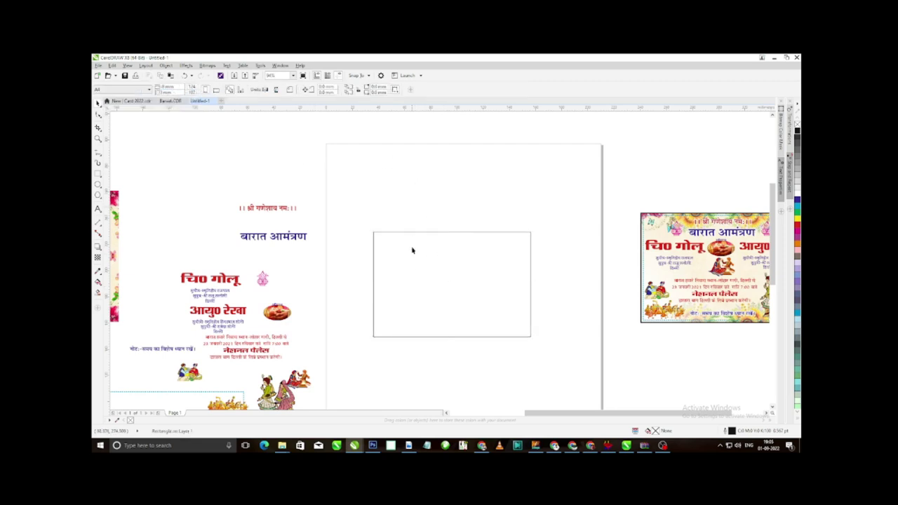
Set the new rectangle's outline width to 2.0 pt
click(413, 250)
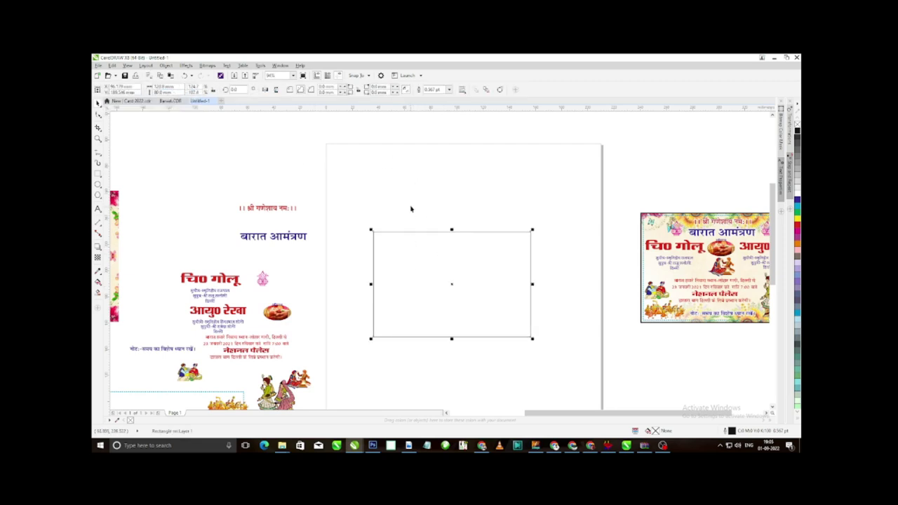
click(449, 90)
click(431, 143)
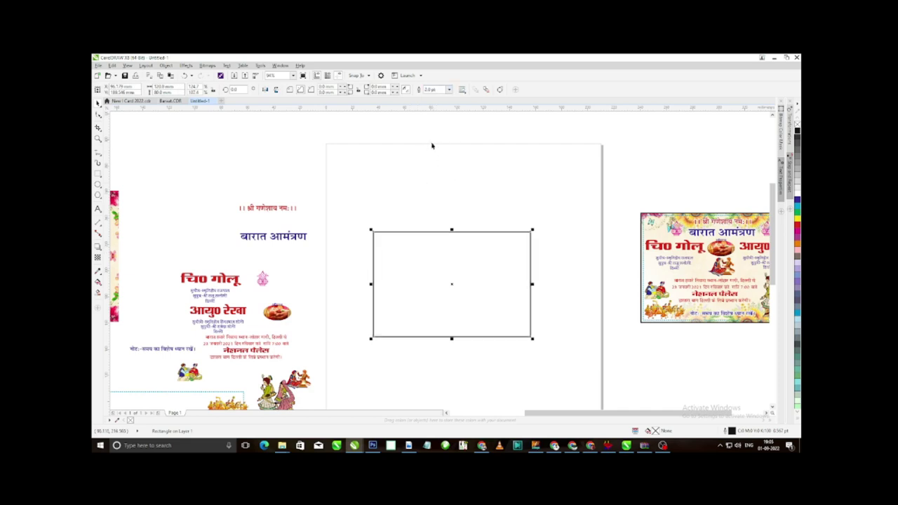
click(467, 207)
scroll(412, 232, down, 3)
scroll(393, 243, up, 4)
click(462, 259)
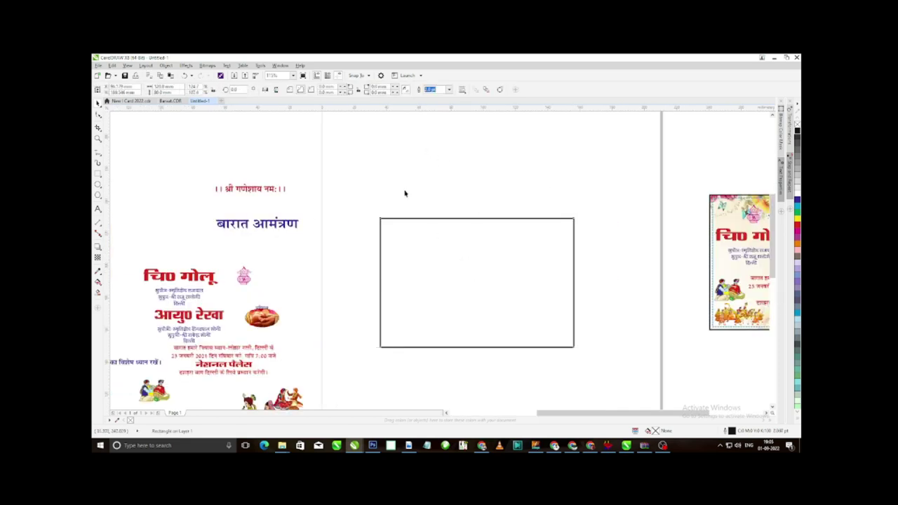
Add a one-step inward contour about 2.6 mm inside the rectangle and break it apart into a separate object
click(426, 238)
scroll(357, 182, up, 2)
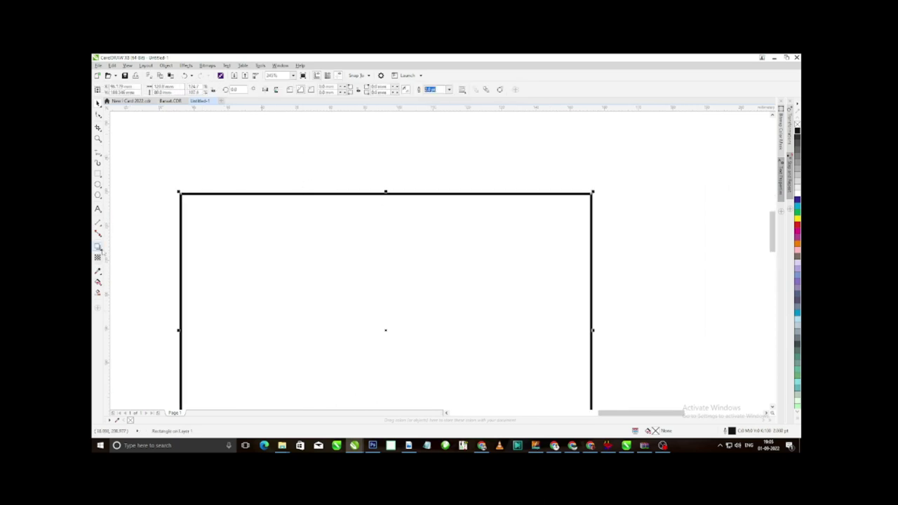
click(98, 248)
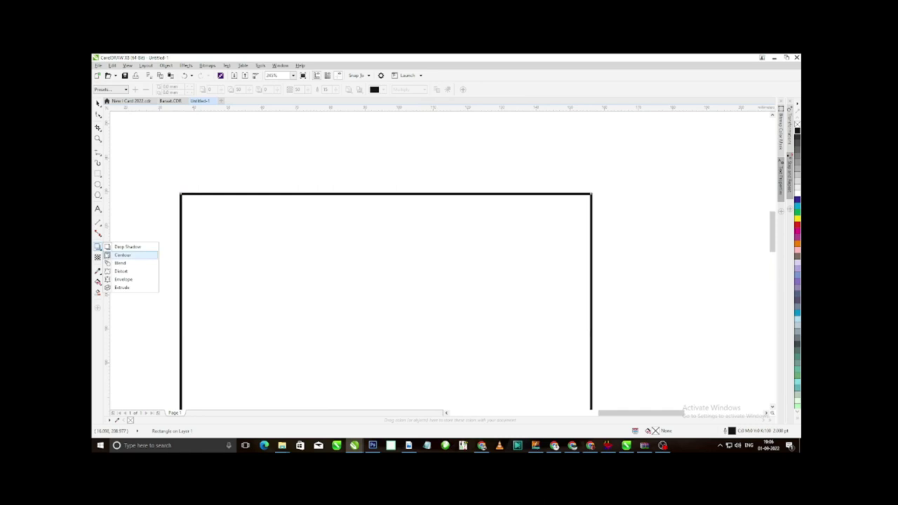
click(123, 255)
drag(186, 198, 197, 208)
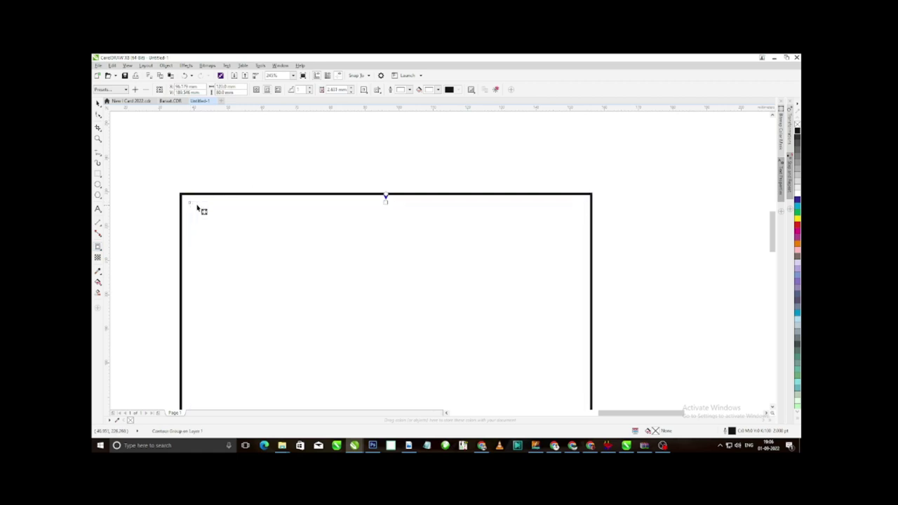
click(203, 227)
click(205, 223)
key(space)
key(ctrl+k)
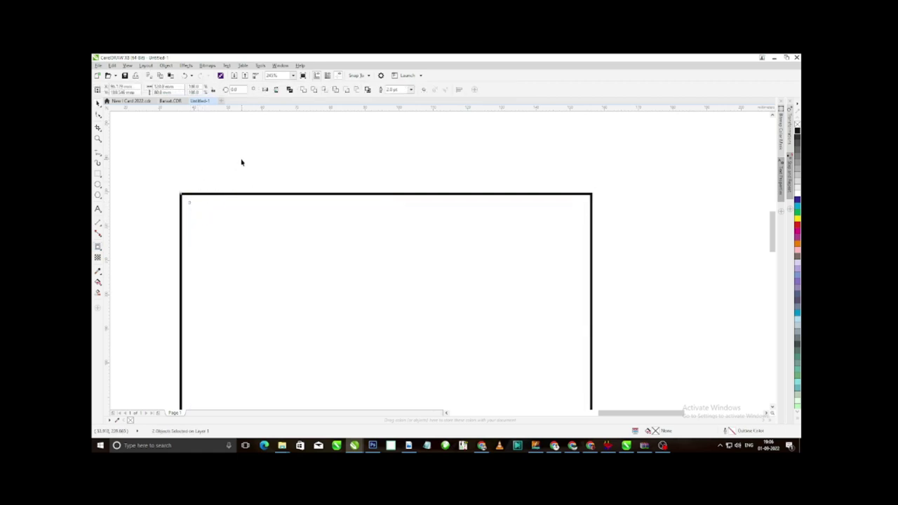
Give the separated inner contour a red outline with a dashed line style
click(242, 162)
click(216, 219)
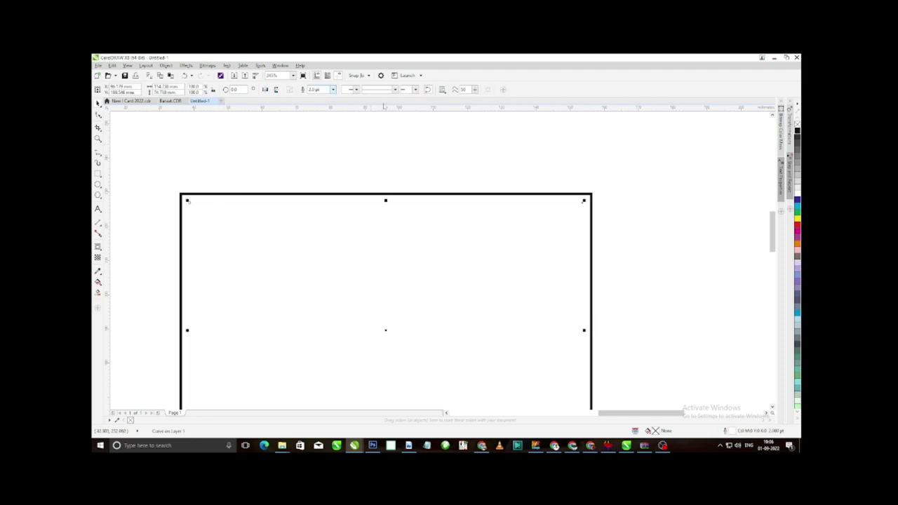
right_click(796, 225)
scroll(408, 244, down, 2)
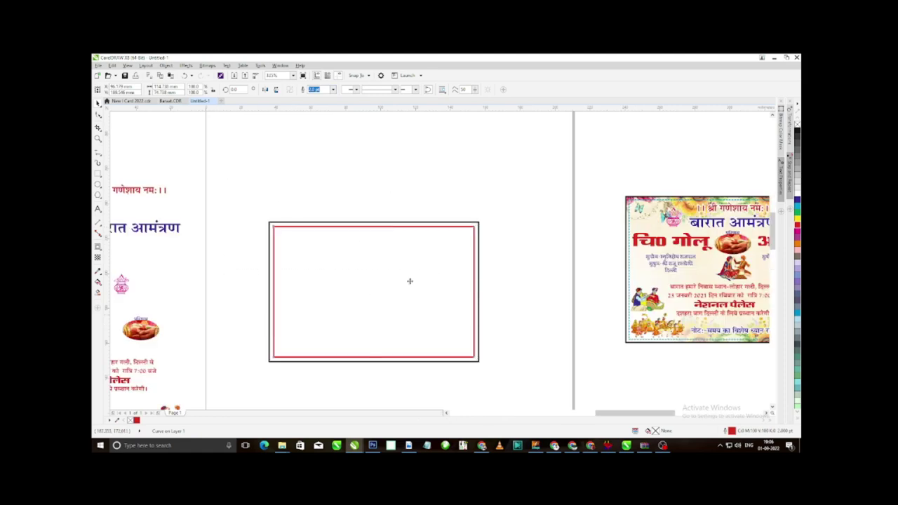
scroll(309, 242, up, 2)
click(394, 89)
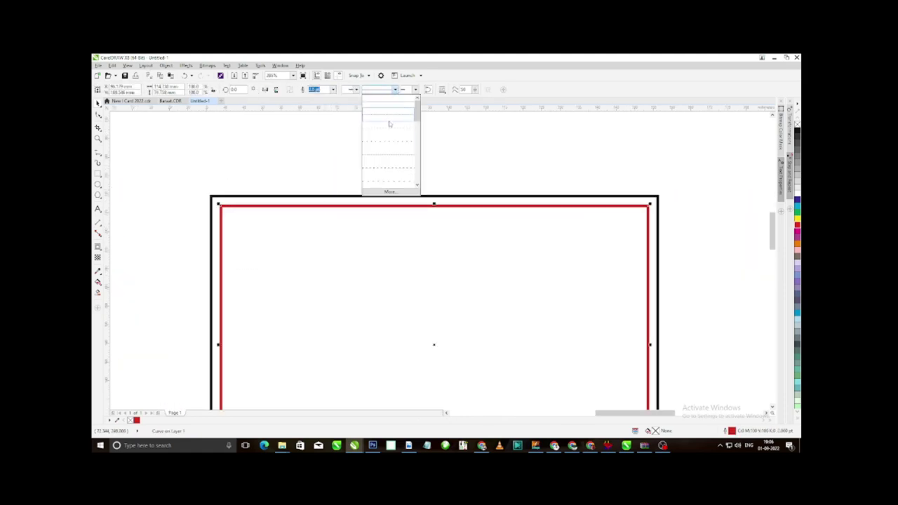
click(383, 158)
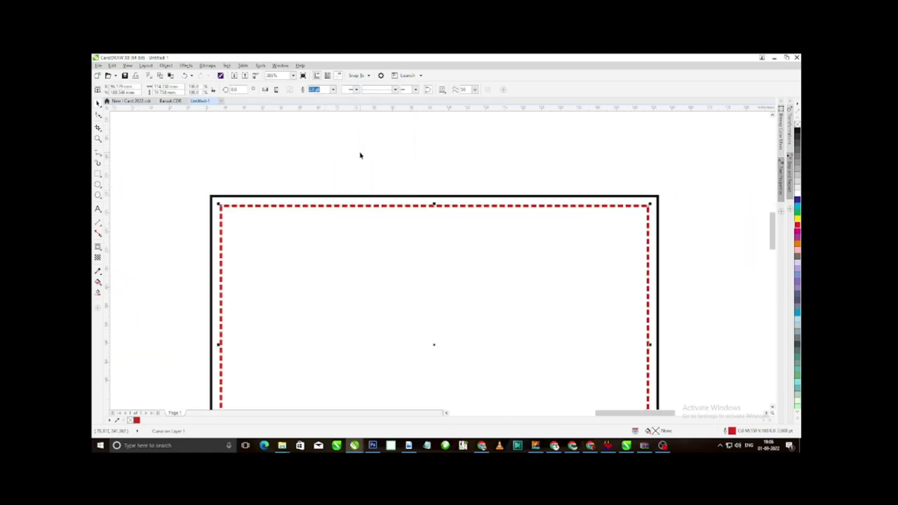
click(459, 185)
scroll(449, 196, down, 2)
scroll(508, 181, up, 2)
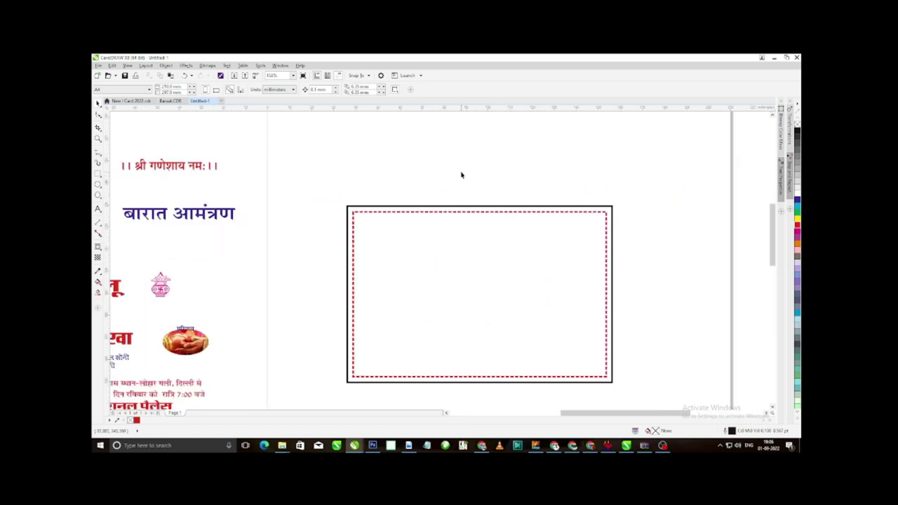
Delete the empty cyan-outlined rectangle lying beside the page, below the loose text and clipart
scroll(483, 177, down, 2)
click(198, 186)
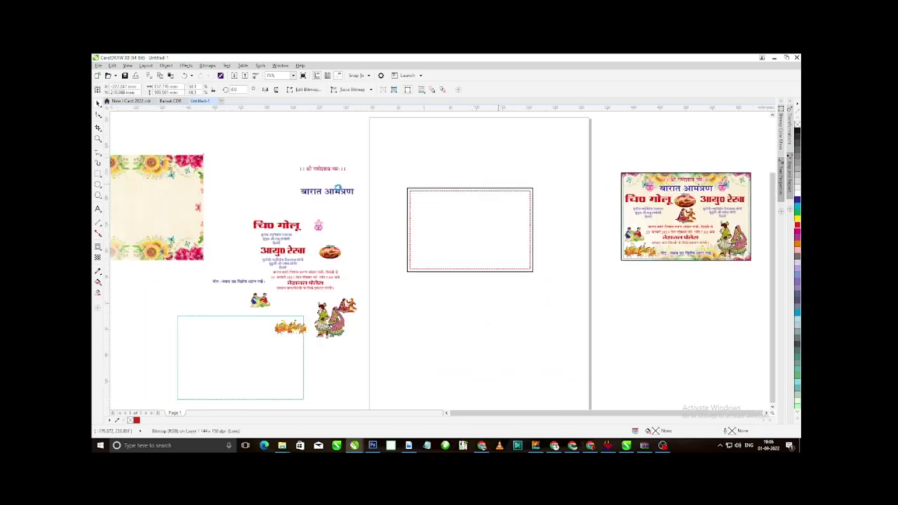
scroll(477, 181, down, 2)
scroll(495, 244, up, 2)
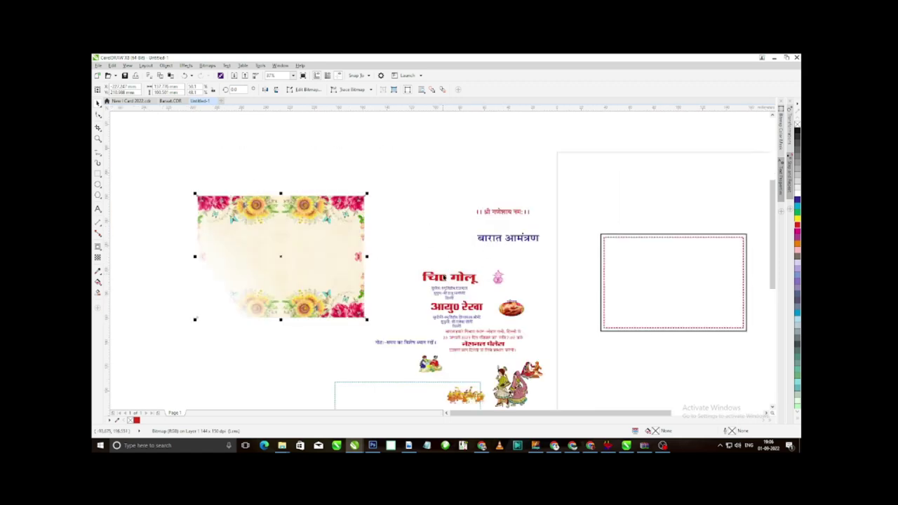
scroll(477, 281, down, 2)
scroll(603, 347, up, 1)
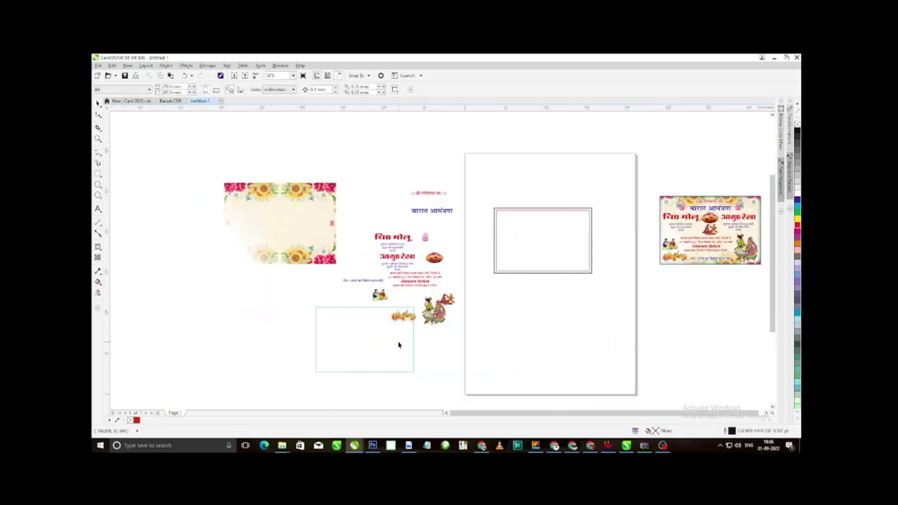
click(409, 345)
drag(409, 344, 365, 340)
click(514, 338)
click(344, 346)
key(Delete)
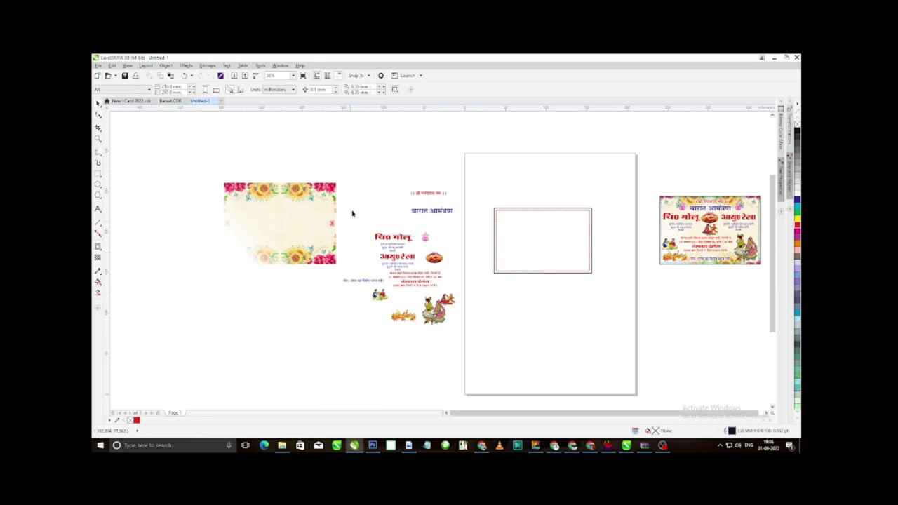
Change the outline colour of the dashed inner frame to cyan
key(F2)
drag(451, 186, 636, 294)
click(418, 237)
click(647, 220)
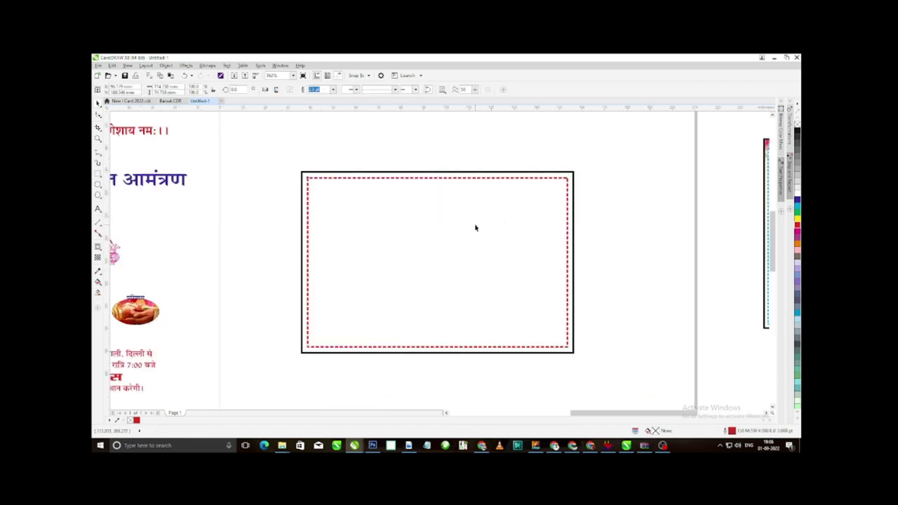
click(475, 227)
right_click(798, 207)
click(655, 243)
Move the floral background image onto the page, just below the double frame
scroll(545, 228, down, 3)
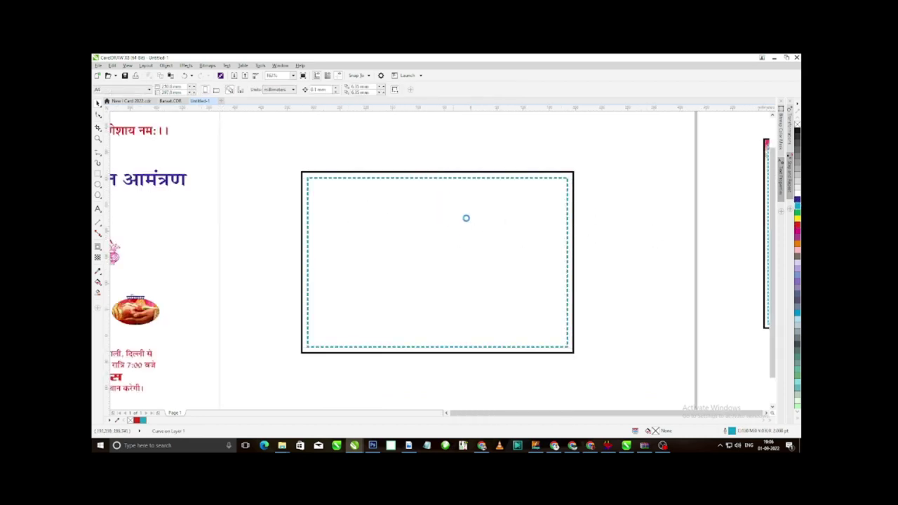
scroll(479, 211, up, 3)
drag(187, 248, 399, 274)
scroll(389, 213, up, 2)
scroll(388, 212, down, 3)
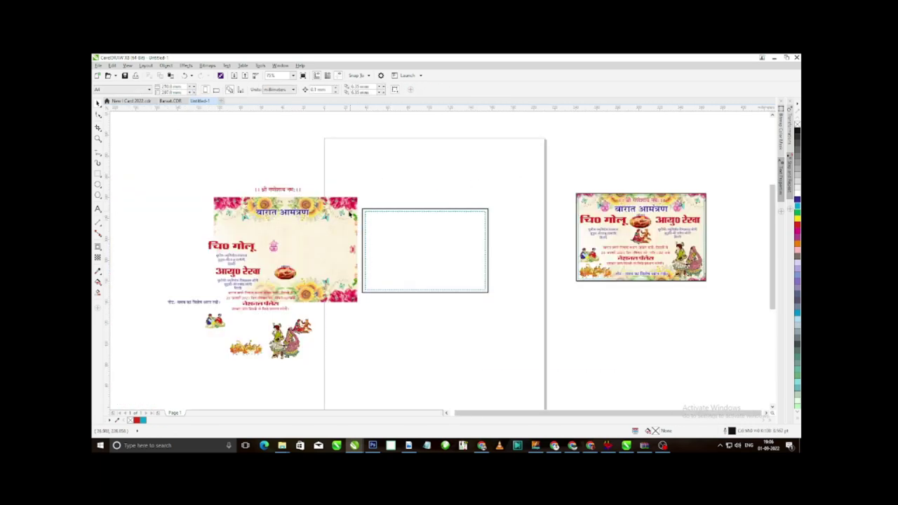
drag(344, 207, 511, 314)
PowerClip the floral background image inside the outer black rectangle
right_click(511, 315)
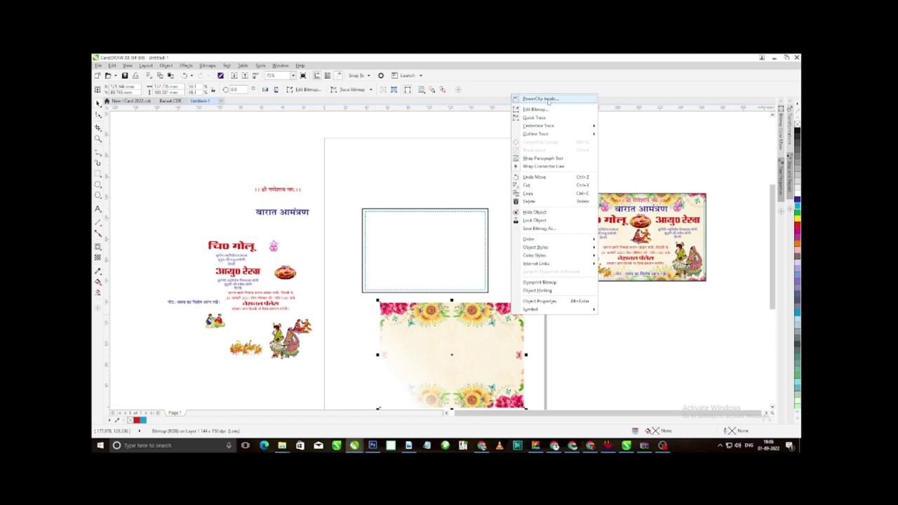
click(548, 99)
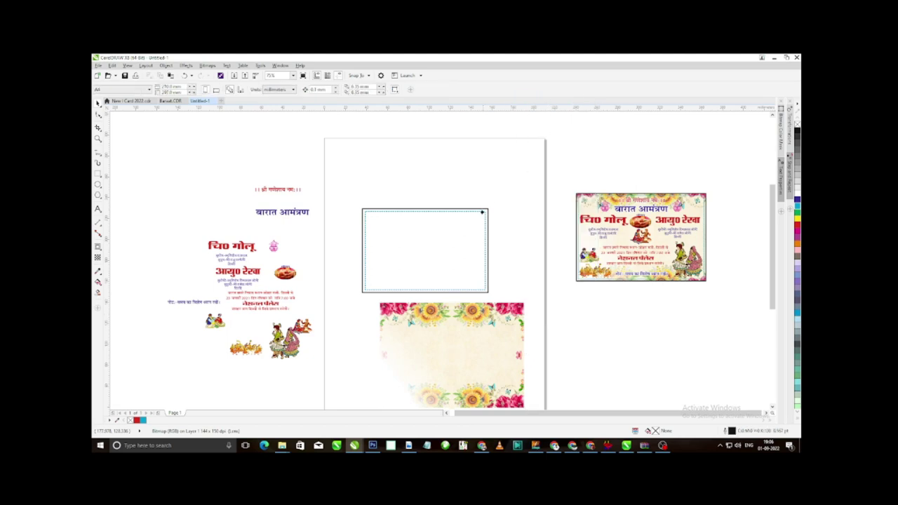
click(484, 211)
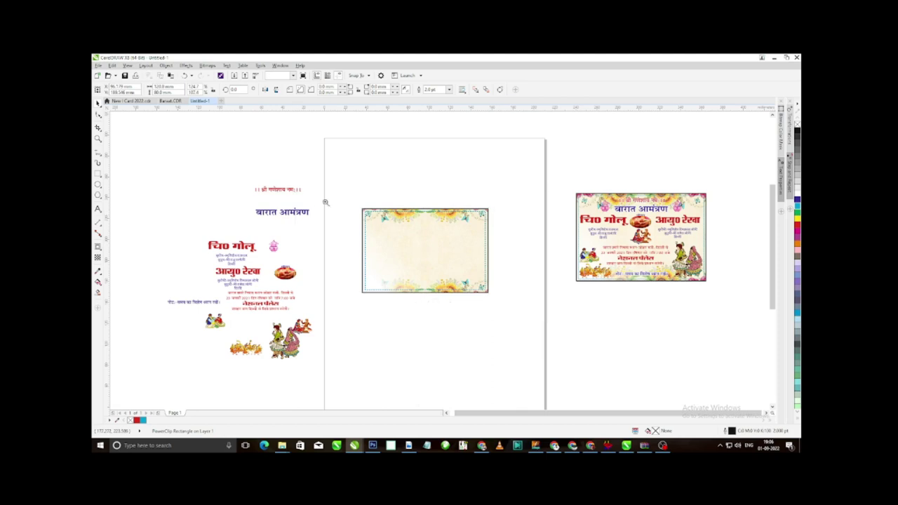
click(524, 199)
drag(524, 199, 532, 188)
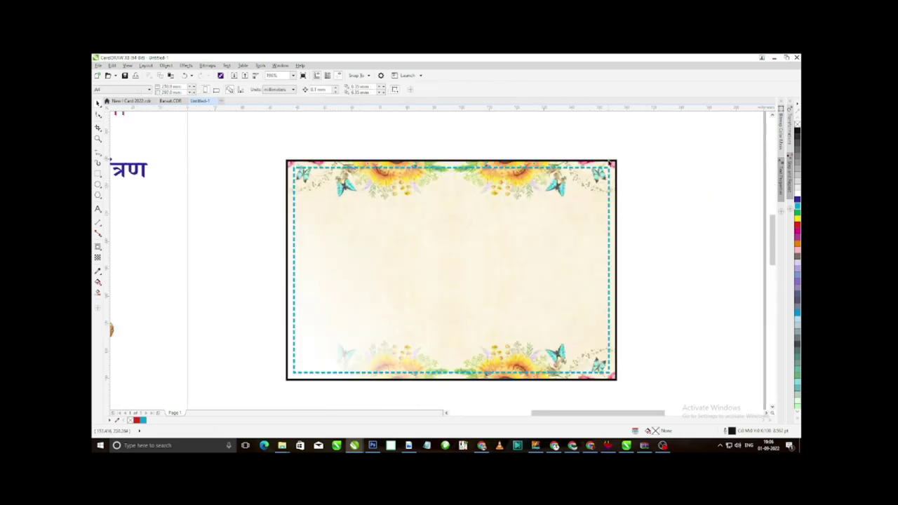
click(484, 227)
scroll(539, 250, down, 3)
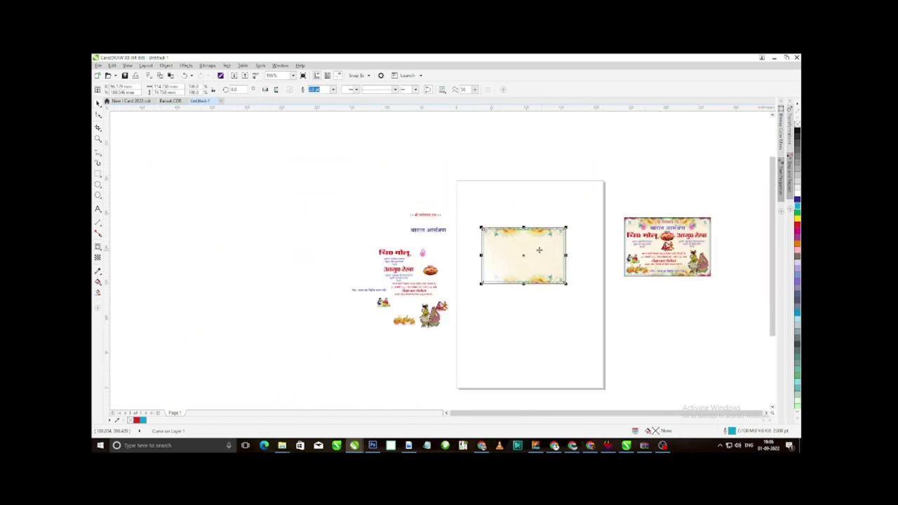
scroll(657, 293, up, 3)
Place the "।। श्री गणेशाय नमः ।।" line at the card's top centre and bring it to the front
click(226, 196)
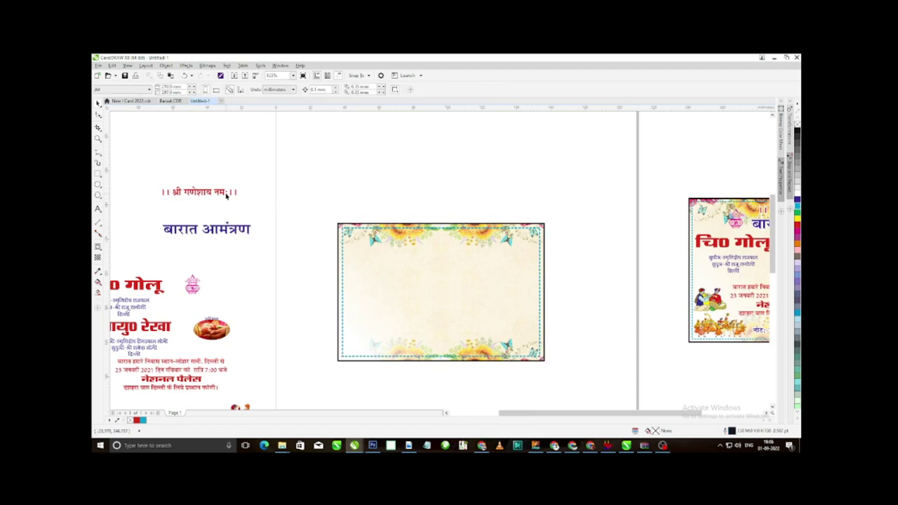
drag(226, 195, 466, 238)
click(483, 183)
drag(354, 192, 540, 281)
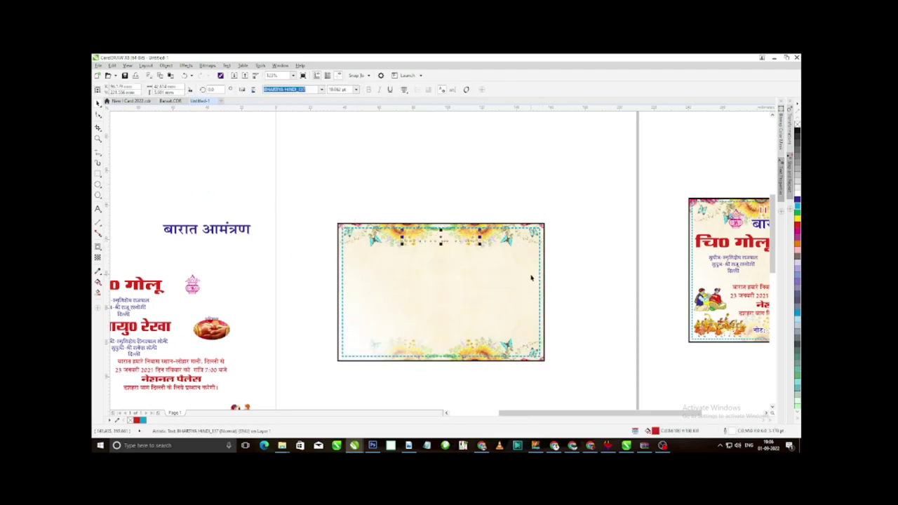
key(shift+Page_Up)
click(527, 251)
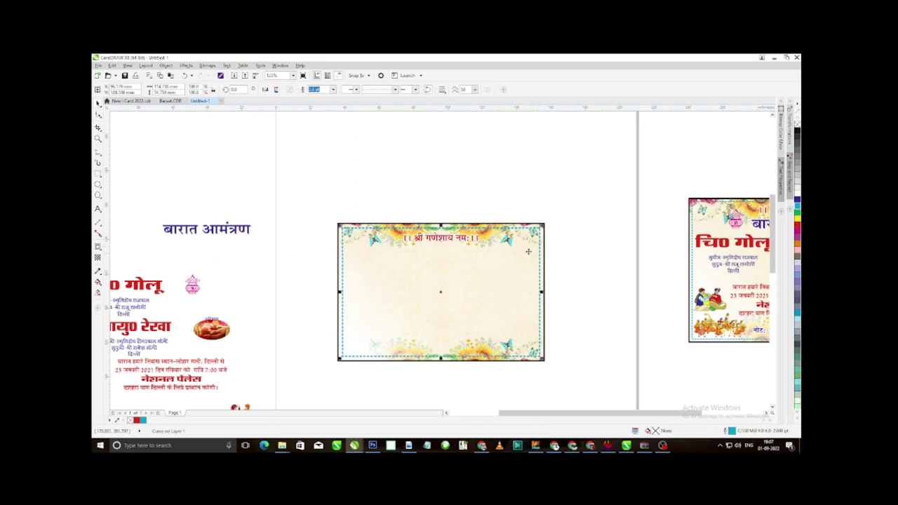
shift+click(545, 256)
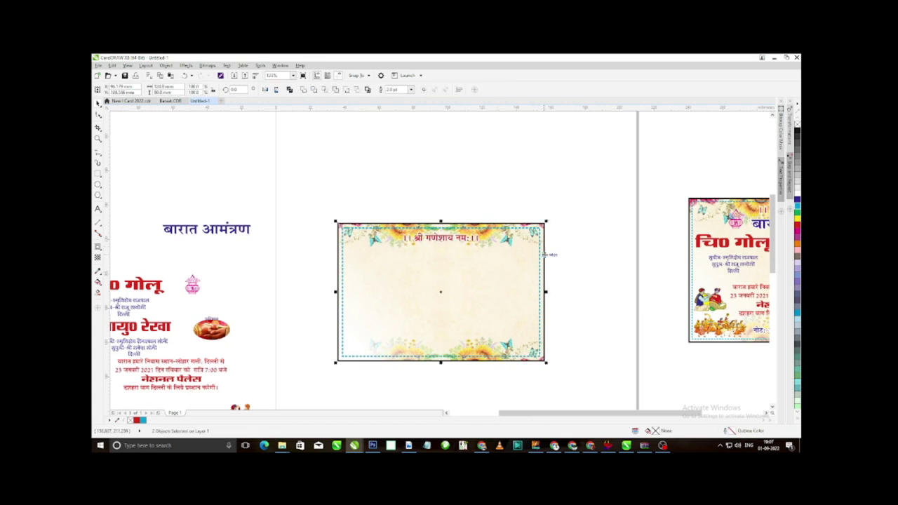
click(583, 244)
click(491, 275)
click(622, 215)
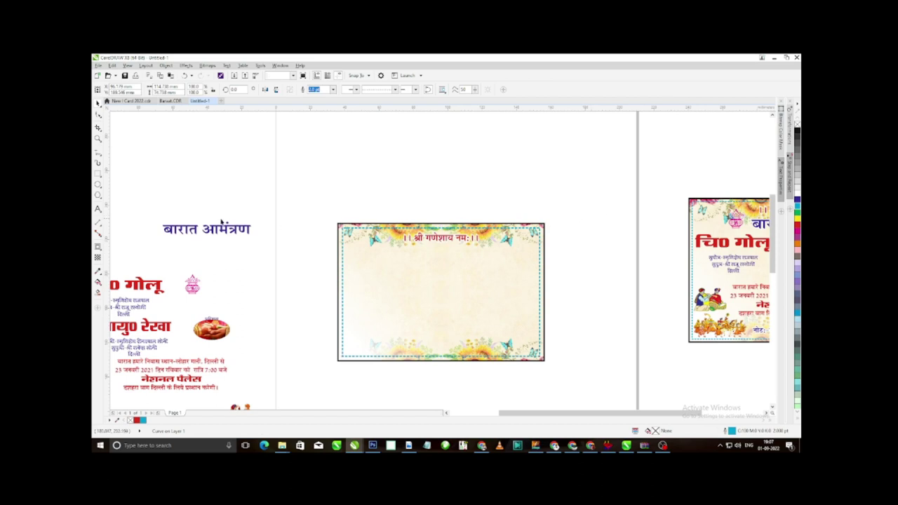
Place the "बारात आमंत्रण" heading just below the Ganesh line and centre it horizontally on the card frame
drag(224, 237, 457, 259)
shift+click(450, 223)
click(445, 206)
click(459, 252)
shift+click(458, 224)
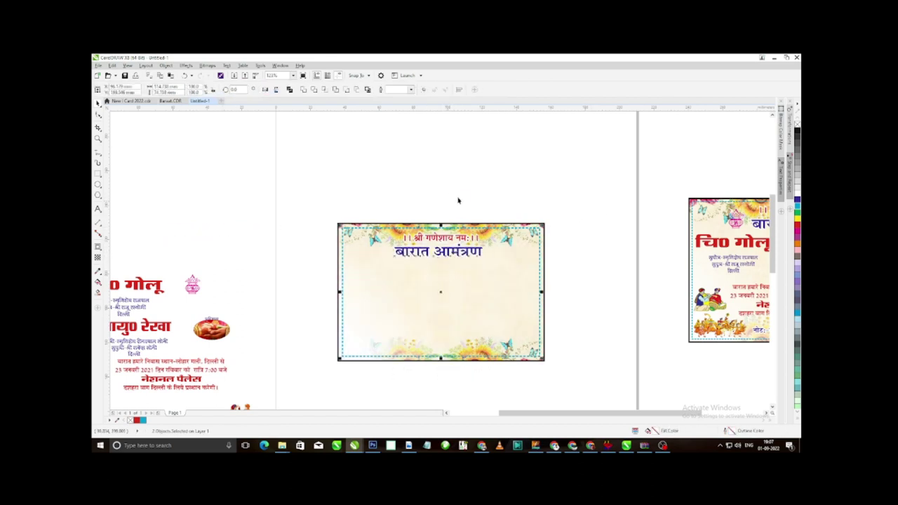
key(c)
click(338, 212)
Move the pink kalash clipart to just before the start of the "बारात आमंत्रण" heading and scale it down slightly
scroll(397, 217, down, 2)
scroll(267, 260, up, 3)
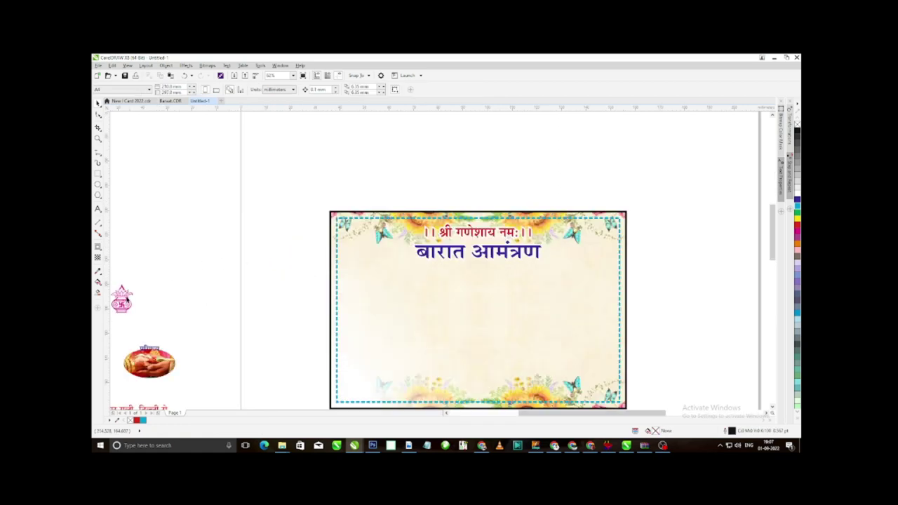
drag(125, 299, 401, 253)
scroll(393, 242, up, 3)
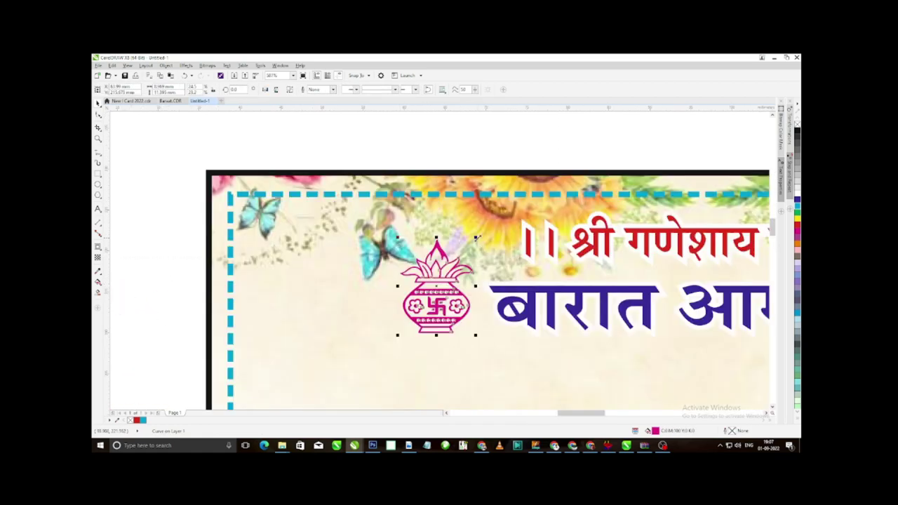
scroll(477, 239, down, 3)
scroll(632, 316, up, 2)
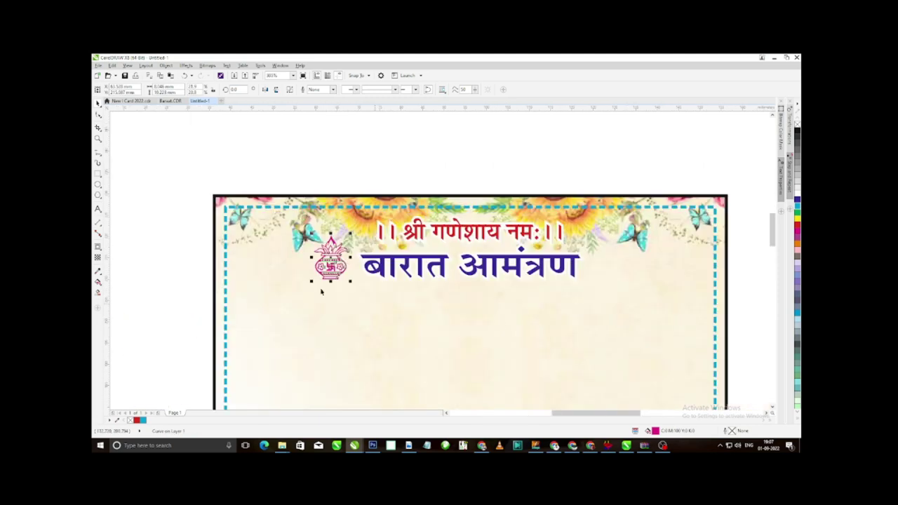
Copy the kalash to the other end of the heading, then group both and centre them horizontally on the inner frame
drag(324, 283, 604, 287)
right_click(604, 288)
shift+click(334, 266)
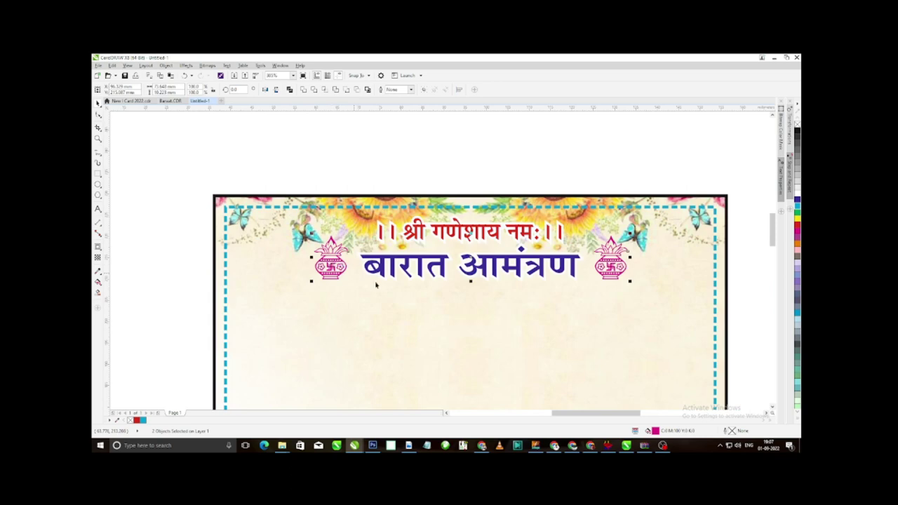
key(ctrl+g)
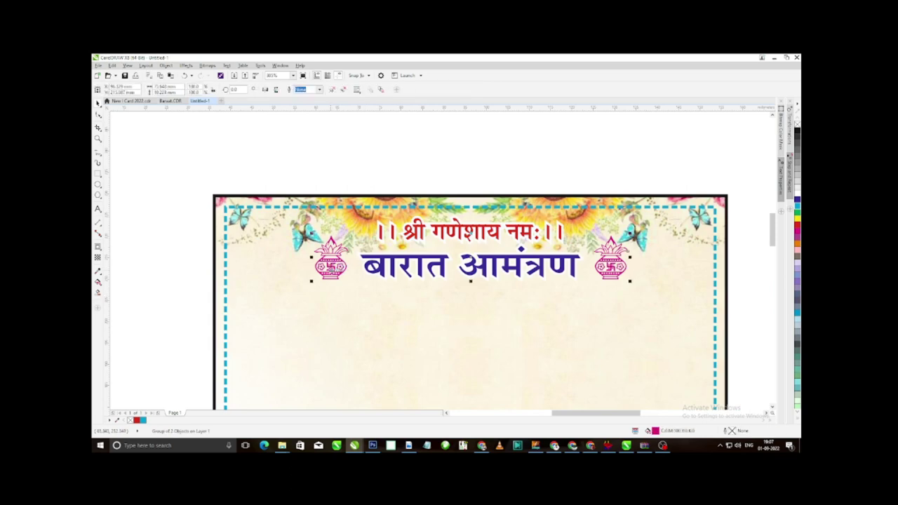
shift+click(316, 317)
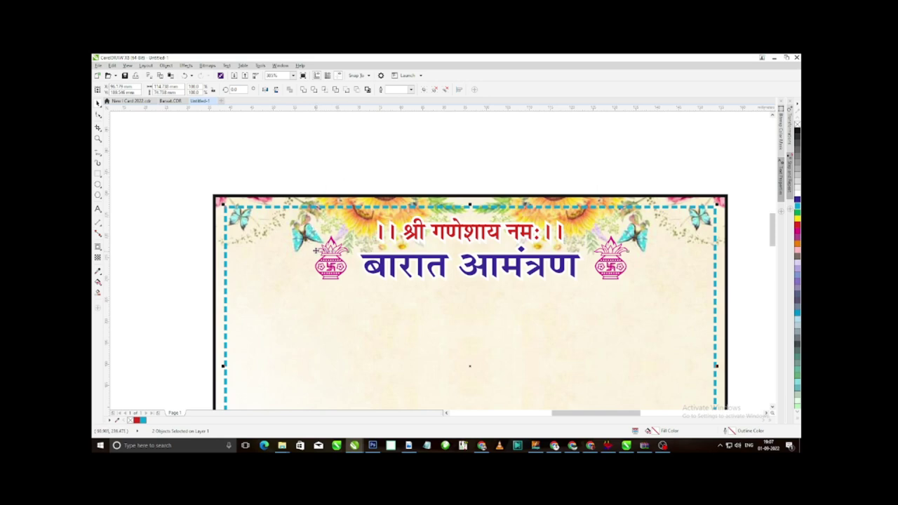
key(c)
click(372, 159)
Group the groom's name with his family details and place his and the bride's blocks on opposite sides below the heading
scroll(380, 279, down, 2)
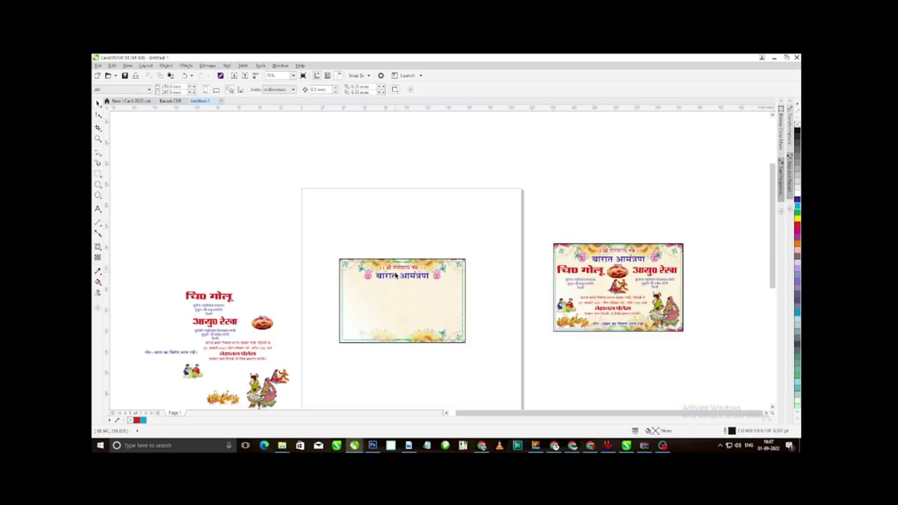
key(F2)
drag(315, 234, 523, 364)
scroll(462, 292, down, 1)
key(F2)
drag(216, 216, 449, 293)
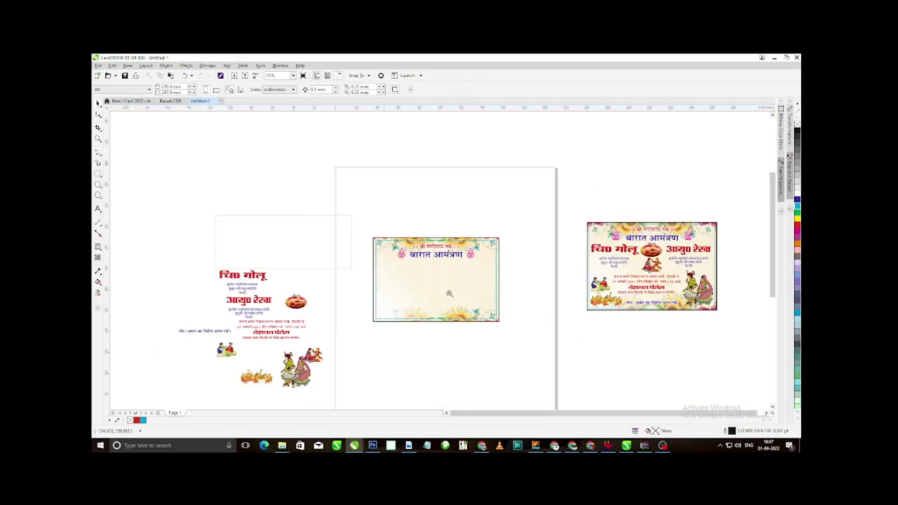
scroll(449, 294, up, 4)
click(181, 279)
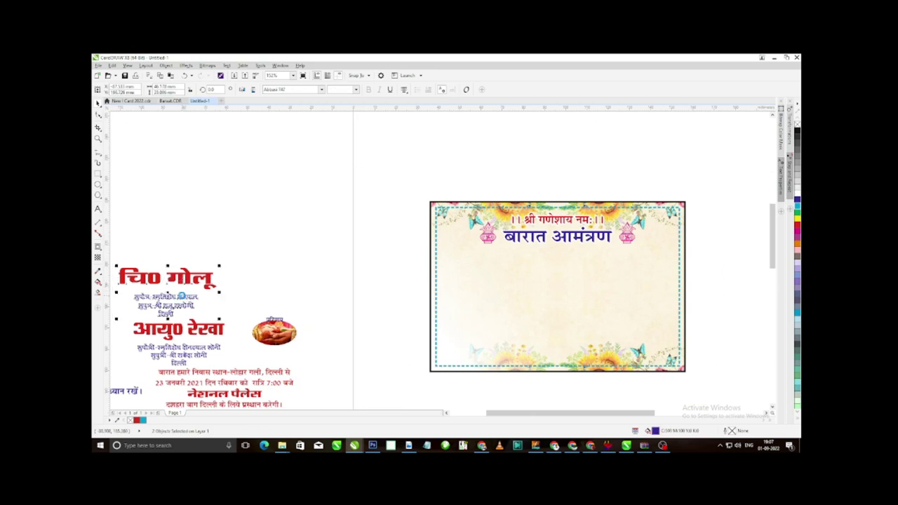
shift+click(181, 296)
key(ctrl+g)
drag(181, 296, 514, 278)
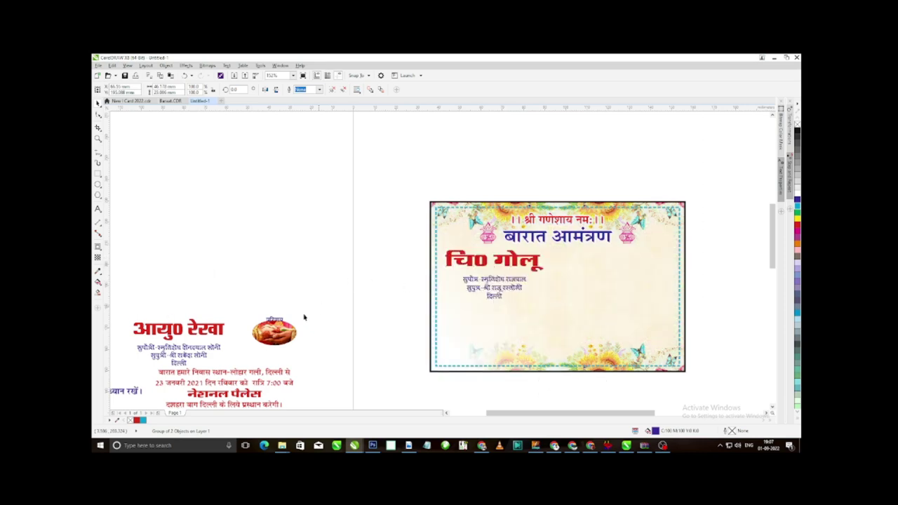
click(228, 326)
drag(208, 330, 656, 261)
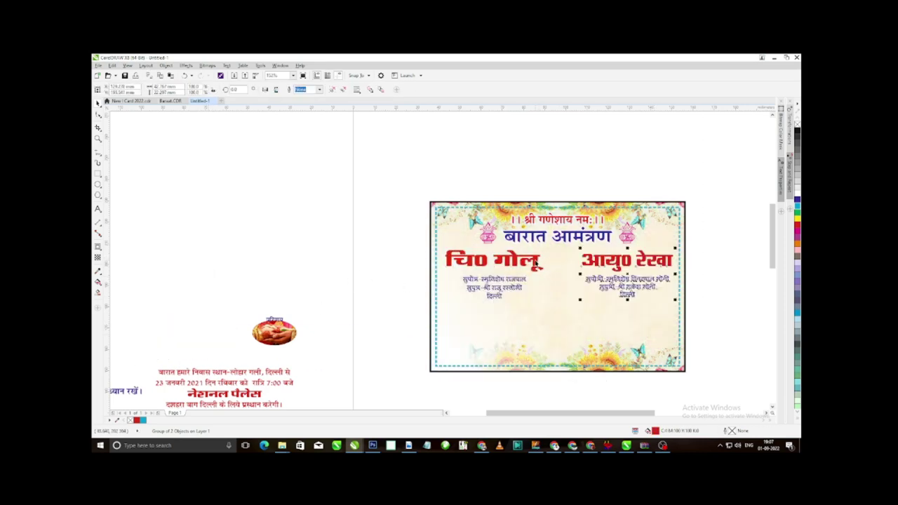
Group the groom's and bride's blocks together and centre the group horizontally on the card
shift+click(535, 262)
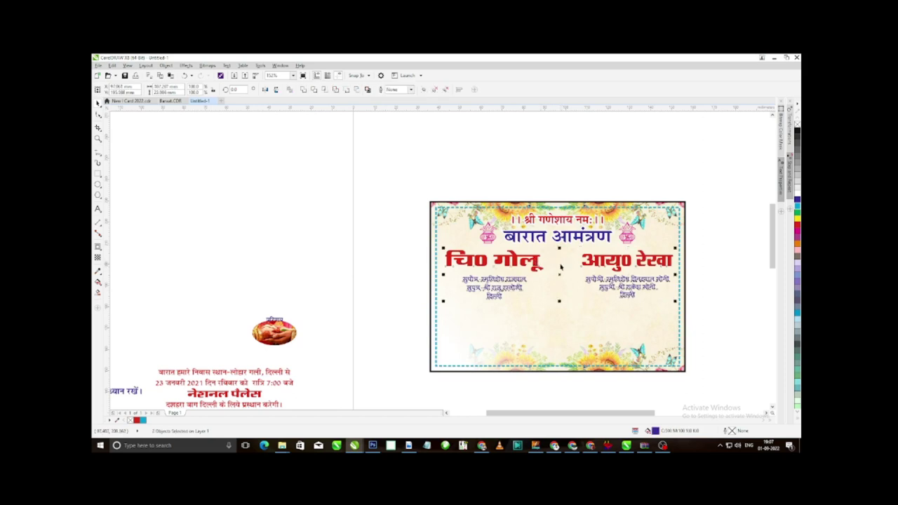
key(ctrl+g)
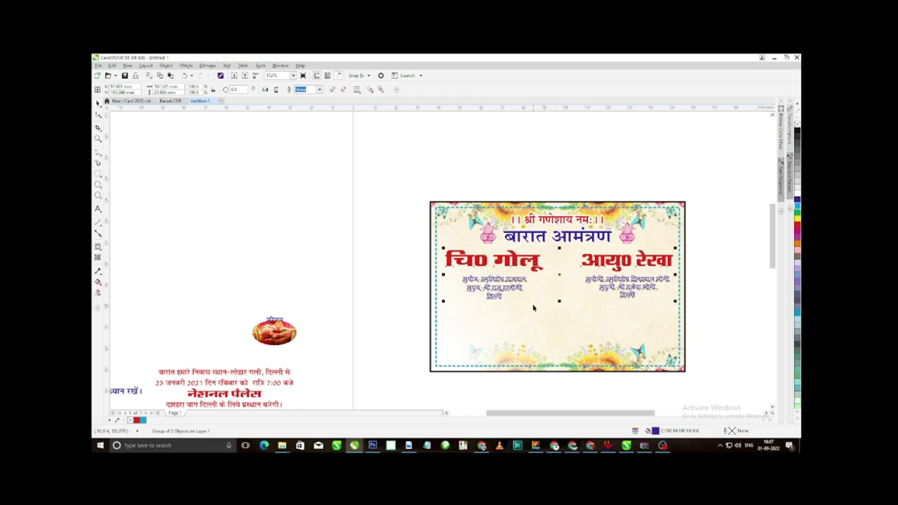
shift+click(465, 328)
key(c)
click(383, 310)
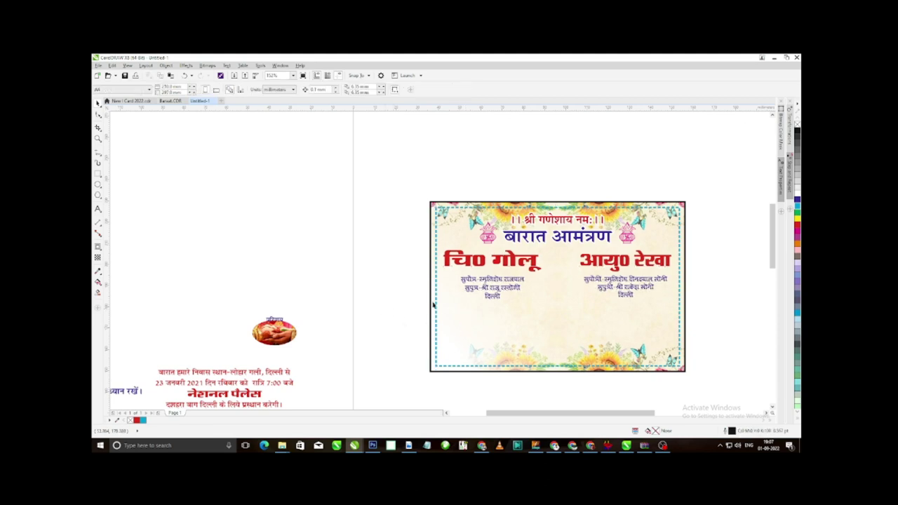
Place the joined-hands "परिणय" clipart between the groom's and bride's names and shrink it to fit the gap
scroll(500, 277, down, 1)
scroll(511, 288, up, 2)
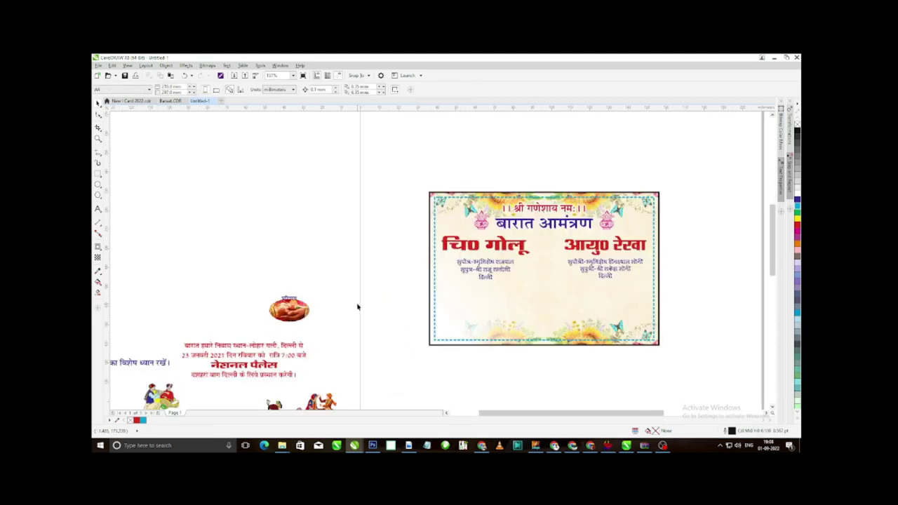
click(289, 309)
drag(289, 308, 545, 252)
drag(391, 188, 646, 305)
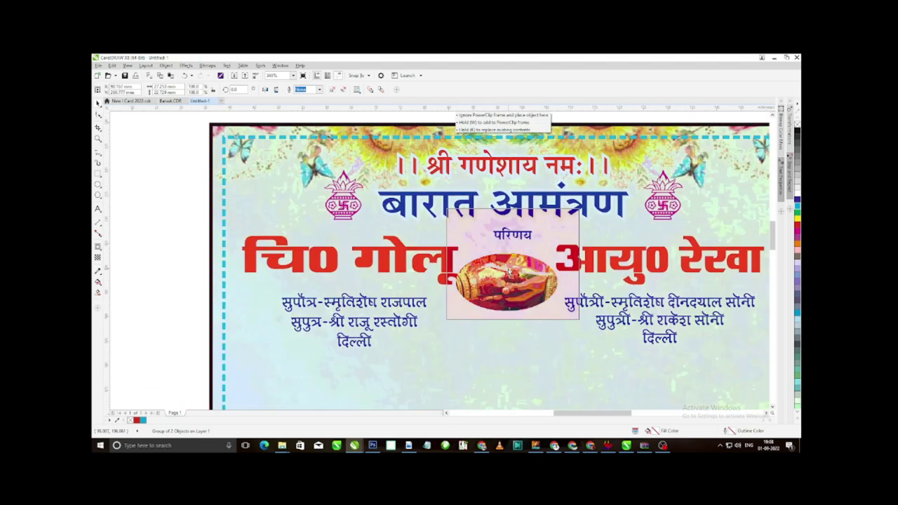
drag(521, 274, 515, 270)
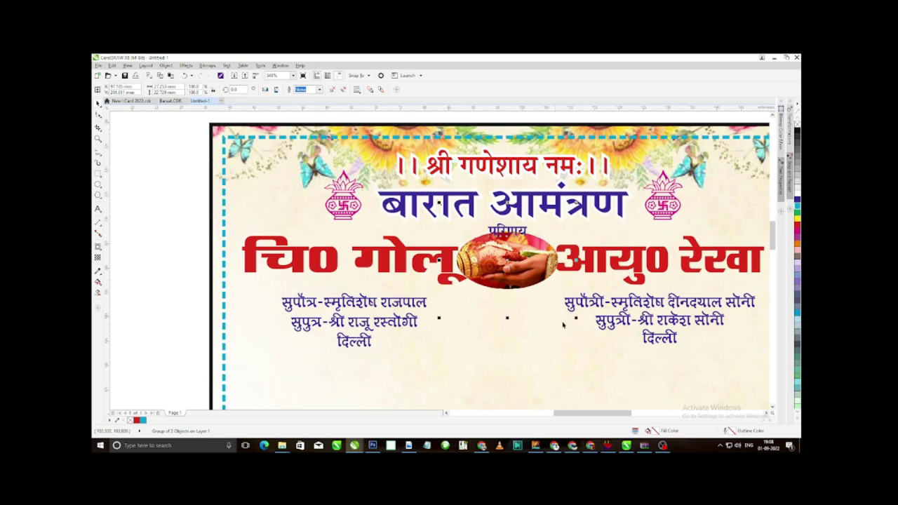
drag(574, 318, 565, 308)
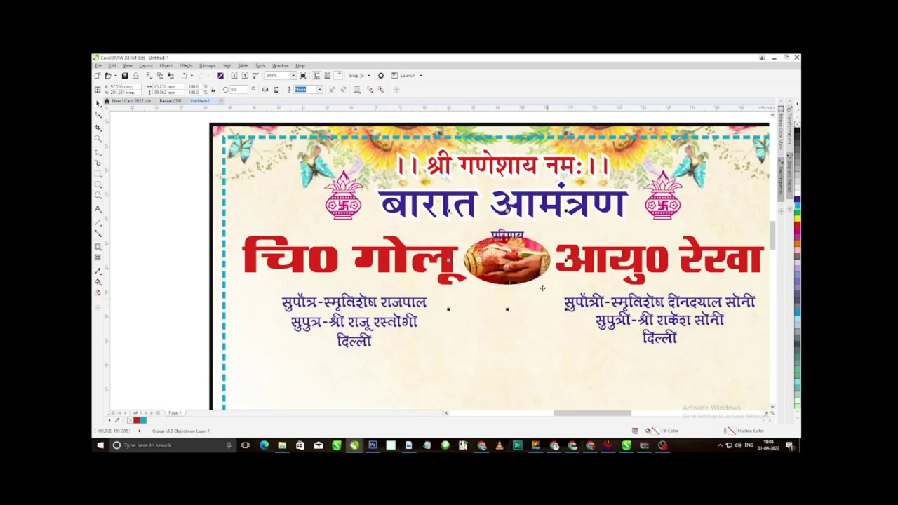
key(F3)
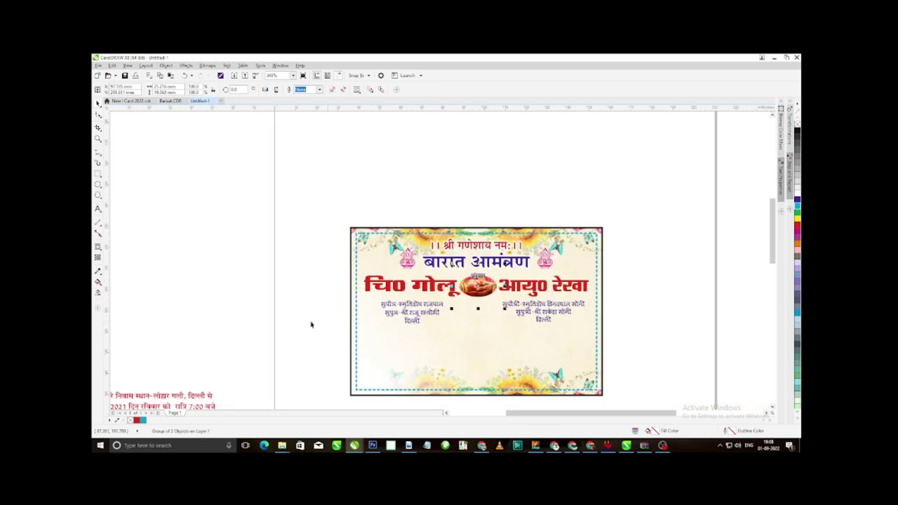
click(283, 313)
Move the red departure and venue text block onto the card below the family details
key(F3)
key(F2)
drag(253, 273, 612, 392)
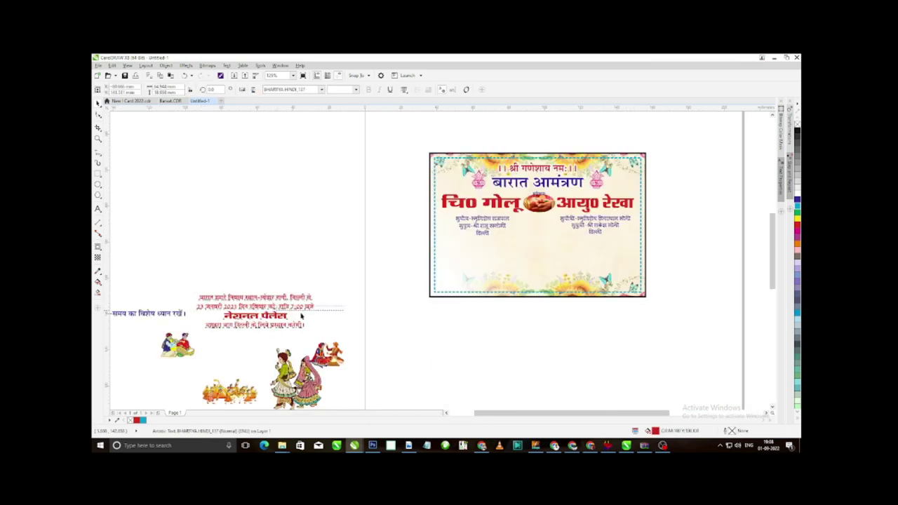
key(Escape)
drag(286, 310, 526, 247)
scroll(526, 247, up, 3)
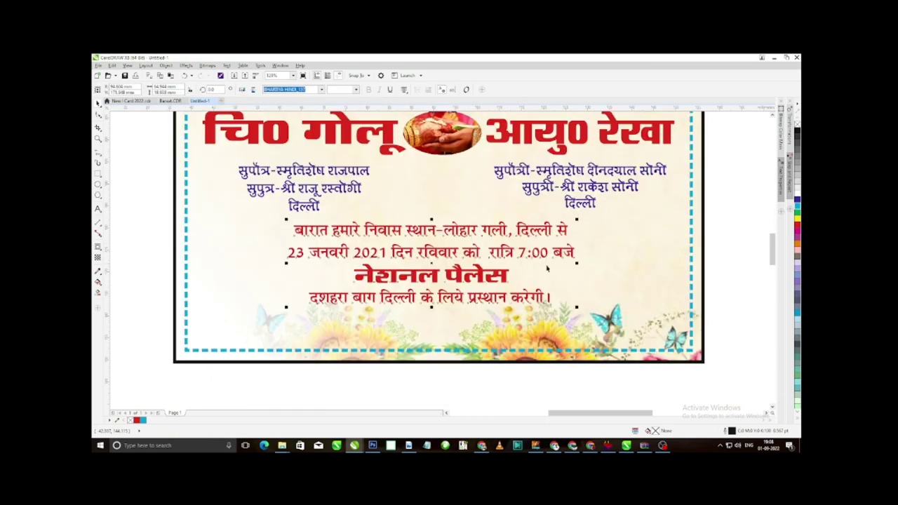
Nudge the red departure and venue text block slightly upward and rightward to centre it below the family details
key(Up)
key(Up)
key(Up)
key(Up)
key(Up)
key(Up)
key(Up)
key(Up)
key(Up)
key(Up)
key(Up)
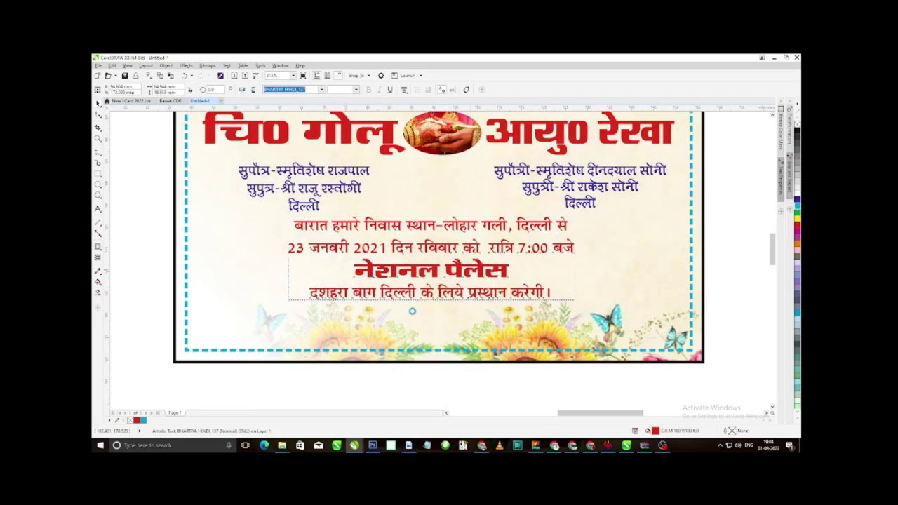
key(Right)
key(Right)
key(Right)
key(Right)
key(Right)
key(Right)
key(Right)
key(Right)
key(Right)
key(Right)
key(Right)
key(Right)
key(Right)
key(Right)
key(Right)
key(Right)
click(371, 386)
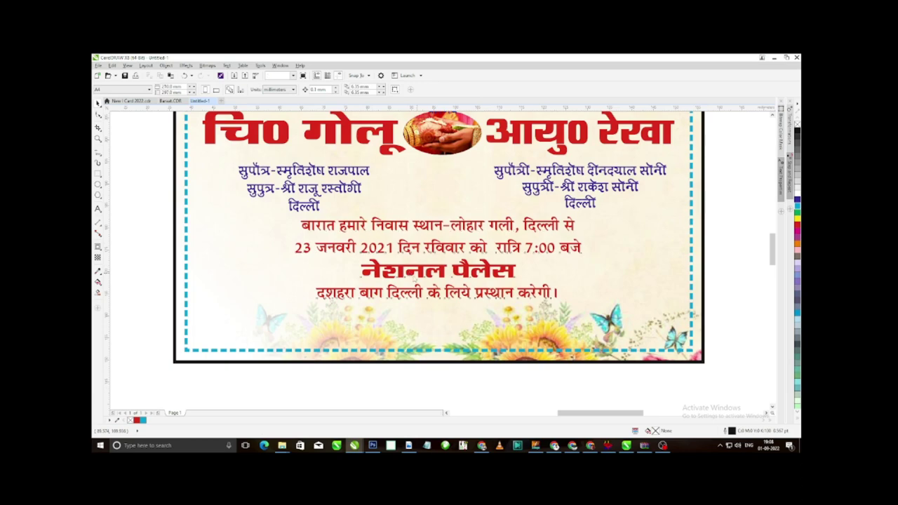
Recolour only the "नेशनल पैलेस" line of the venue text dark blue
click(411, 276)
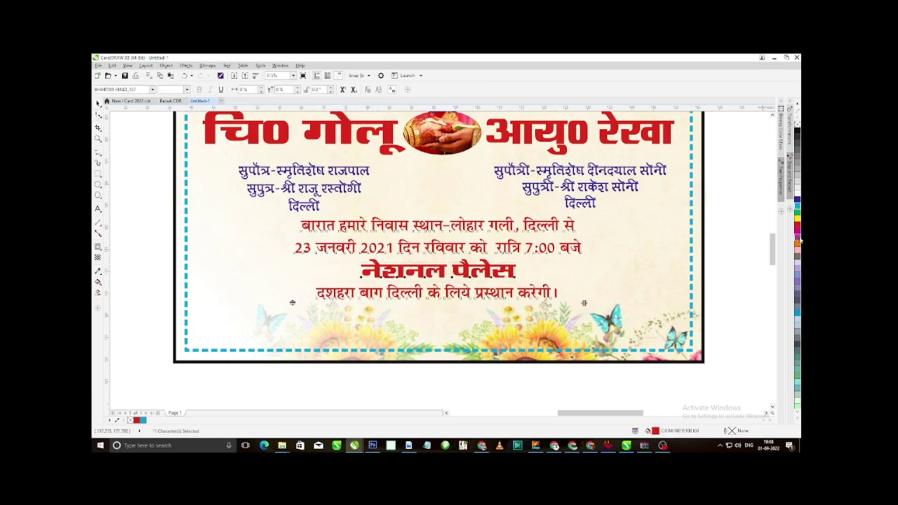
click(798, 205)
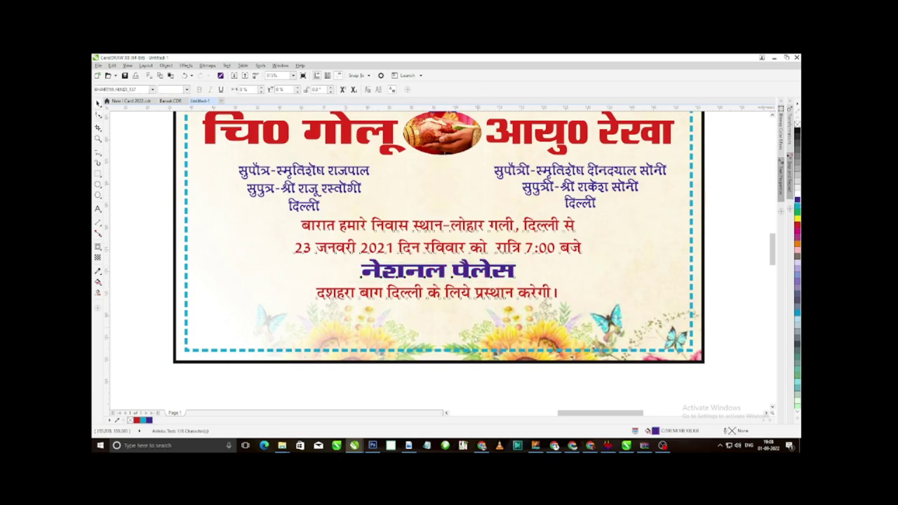
scroll(495, 274, down, 4)
key(Escape)
Place the "नोट:-समय का विशेष ध्यान रखें।" line at the card's bottom and centre it horizontally on the card
scroll(404, 272, up, 2)
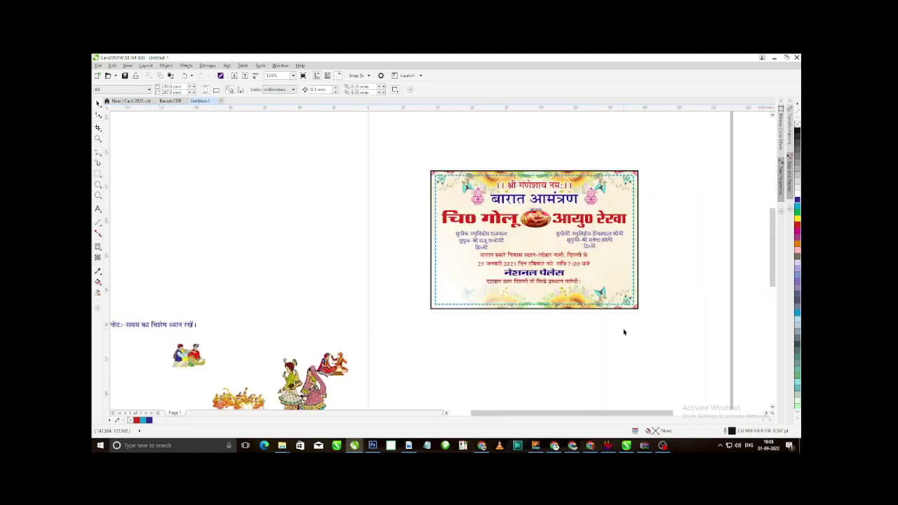
drag(190, 327, 550, 297)
scroll(670, 320, up, 2)
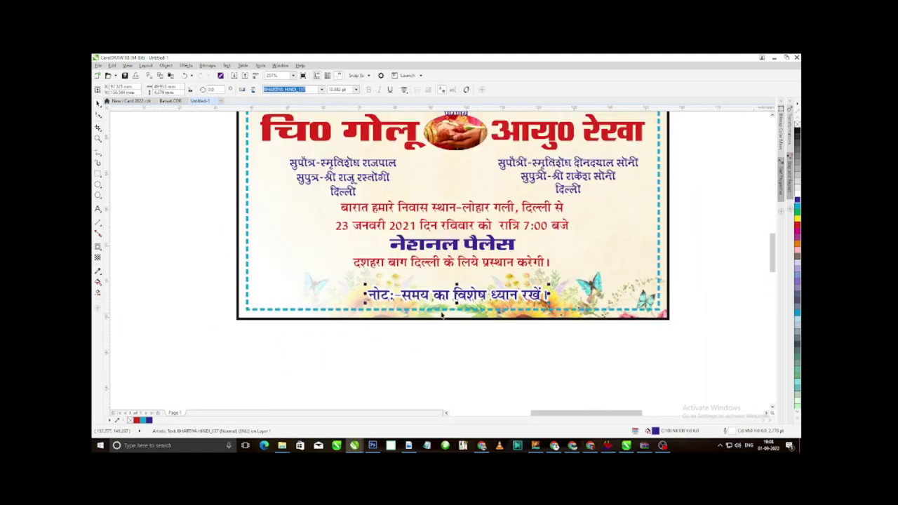
shift+click(488, 280)
key(c)
key(Escape)
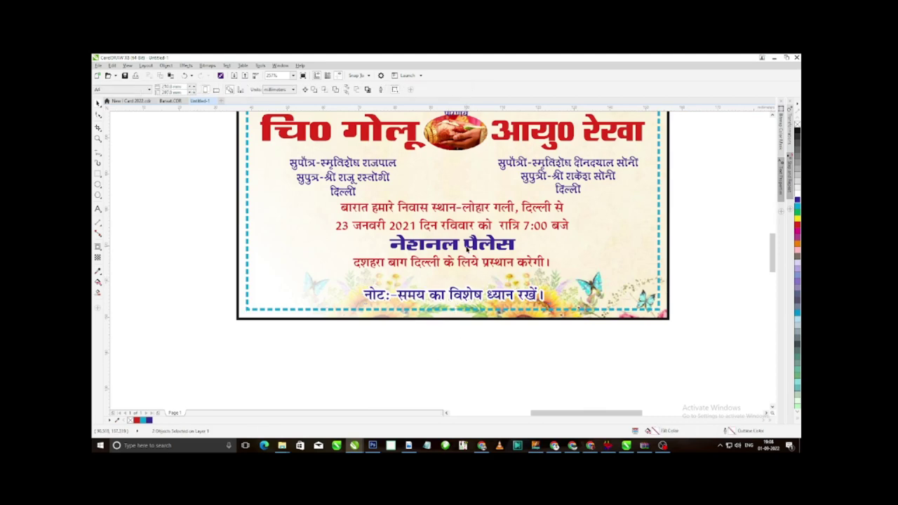
Check the layout of the venue text block and the rest of the card against the overall design
click(468, 247)
scroll(473, 303, down, 1)
click(473, 345)
scroll(472, 310, down, 1)
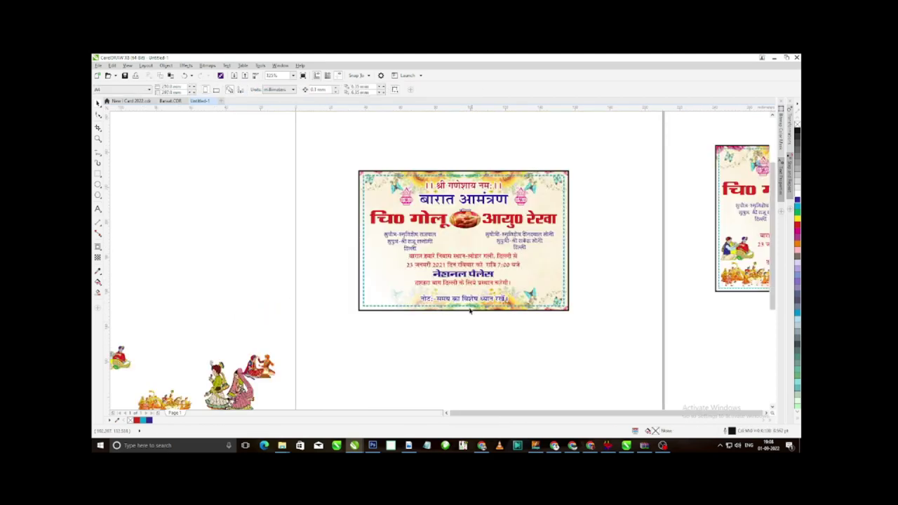
key(F2)
drag(331, 217, 544, 326)
click(517, 303)
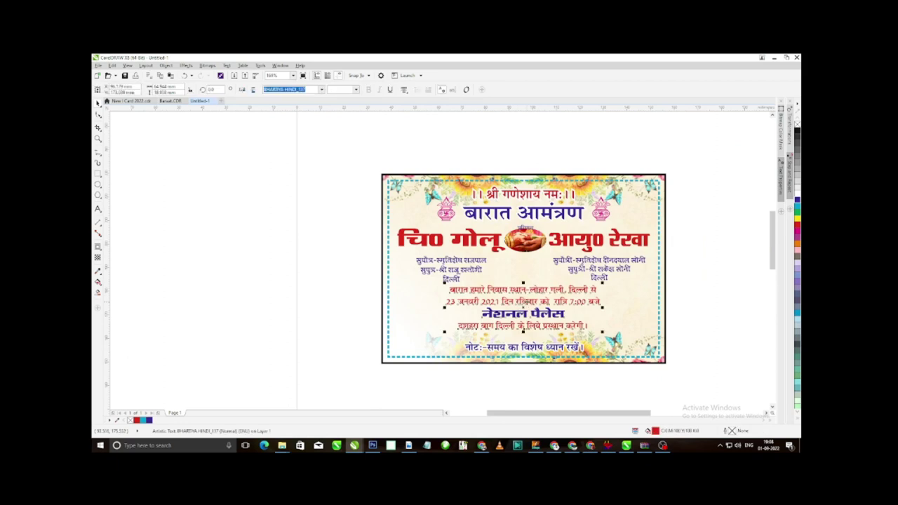
scroll(527, 307, down, 3)
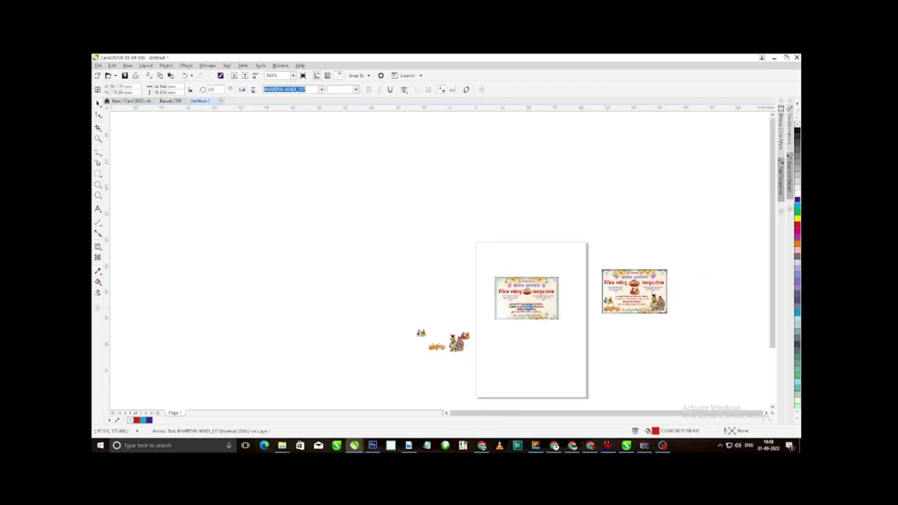
Place the seated bride-and-groom clipart directly below the joined-hands picture, between the two family detail blocks
click(501, 390)
scroll(507, 357, up, 3)
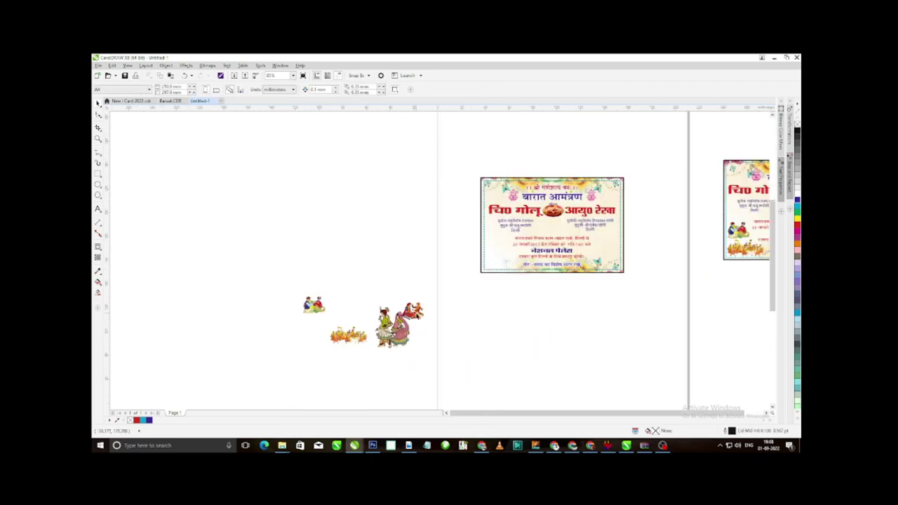
mouse_move(413, 311)
mouse_down()
mouse_move(537, 274)
mouse_move(553, 228)
mouse_up()
key(F2)
drag(464, 194, 585, 256)
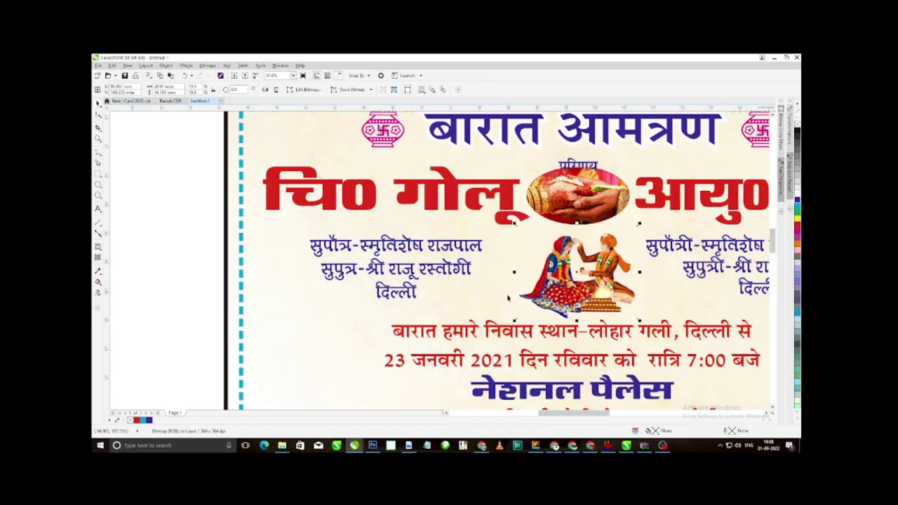
scroll(421, 315, down, 5)
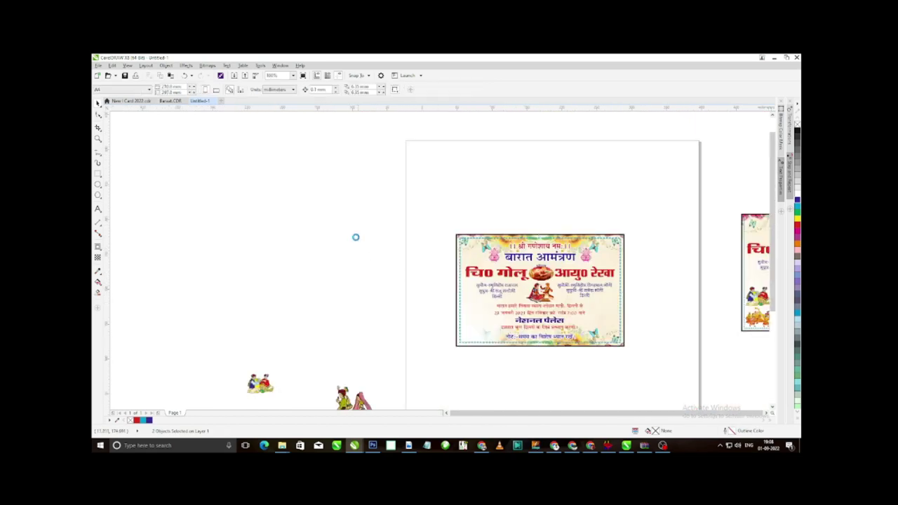
Place the standing bride-and-groom clipart in the card's lower-right corner and shrink it to about 26 mm wide, clear of the text
key(F3)
key(F2)
drag(355, 237, 616, 369)
drag(257, 377, 511, 305)
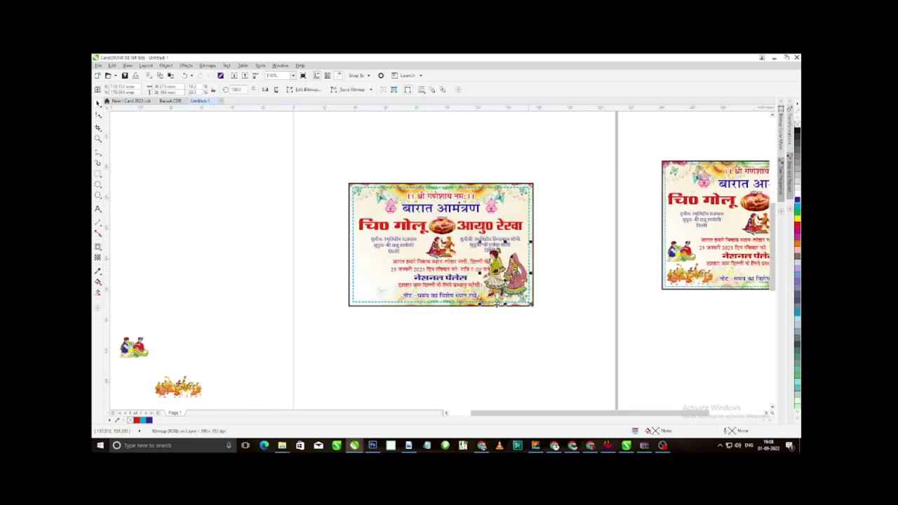
scroll(518, 269, up, 3)
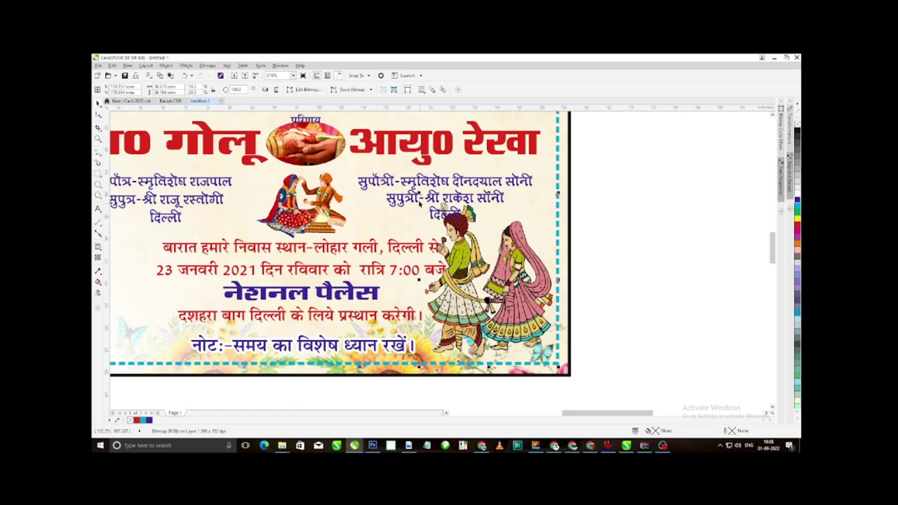
drag(420, 193, 437, 215)
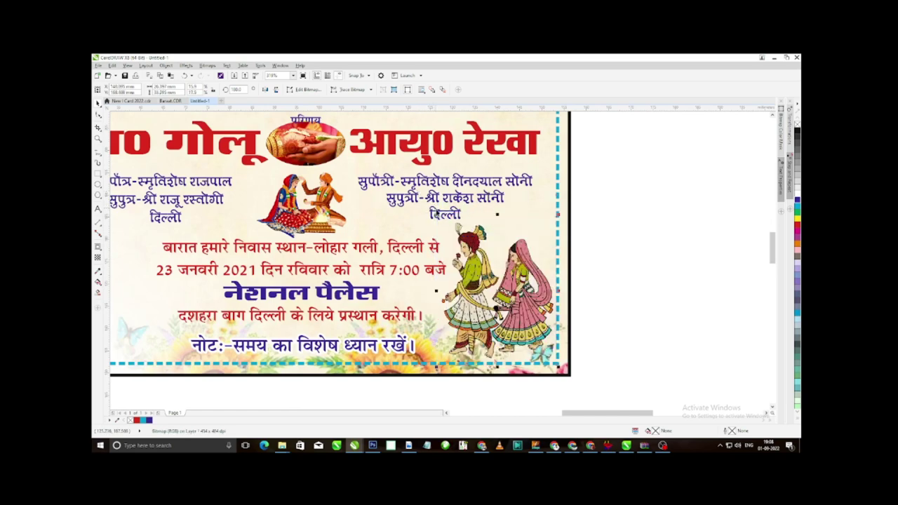
click(627, 262)
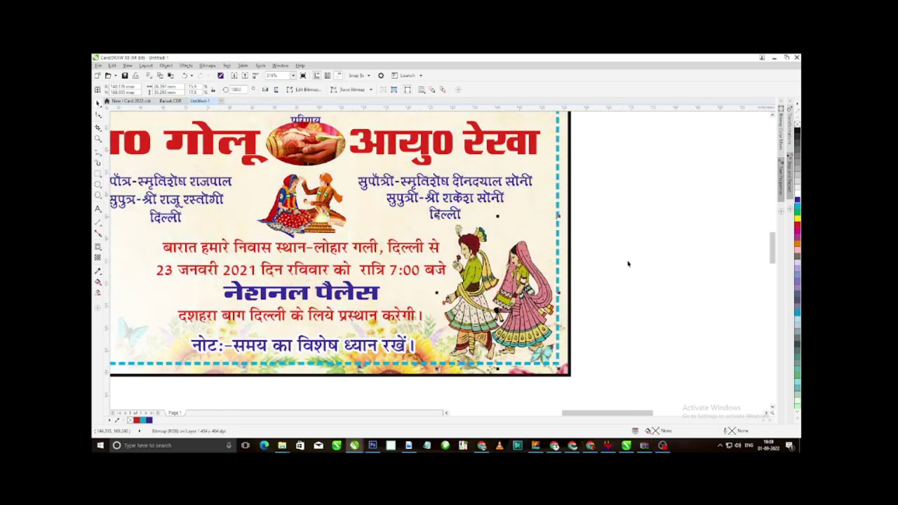
Place the wedding procession clipart in the card's lower-left corner and the seated musicians clipart directly above it
scroll(478, 290, down, 4)
drag(220, 196, 531, 329)
scroll(250, 330, up, 1)
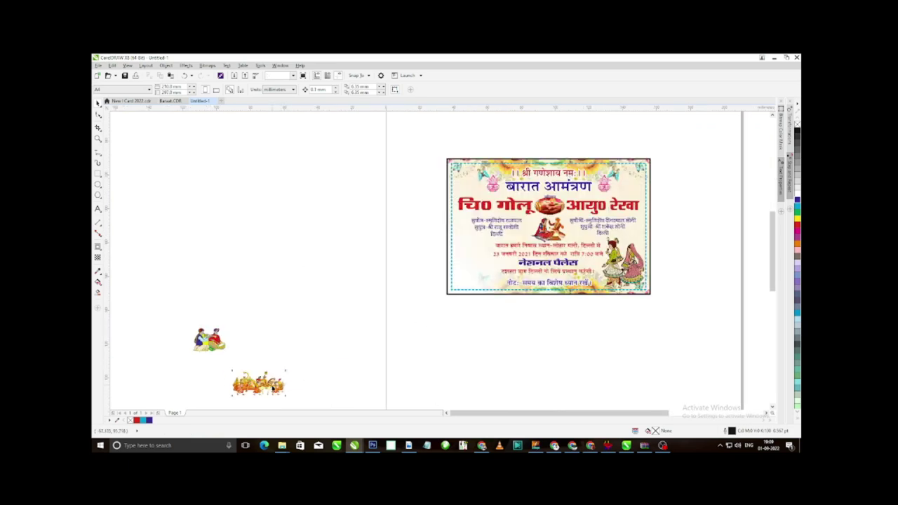
click(262, 385)
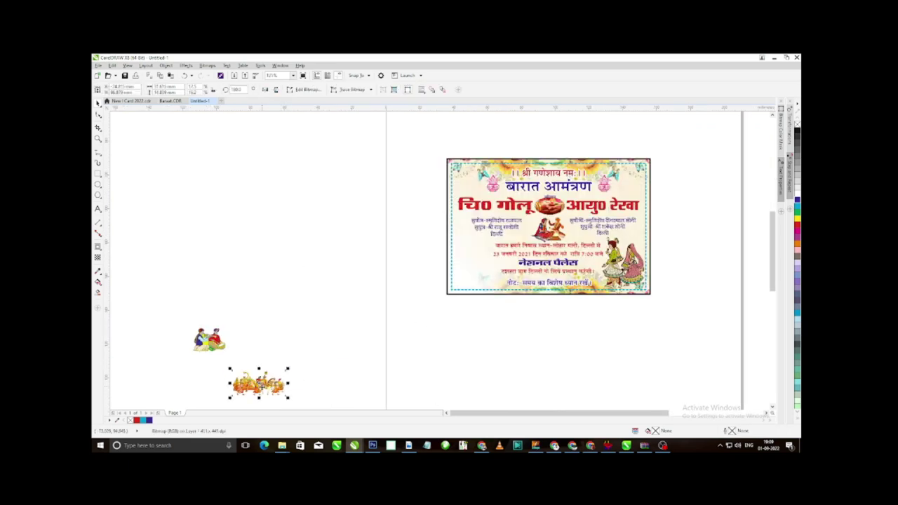
drag(261, 387, 481, 282)
drag(208, 341, 456, 244)
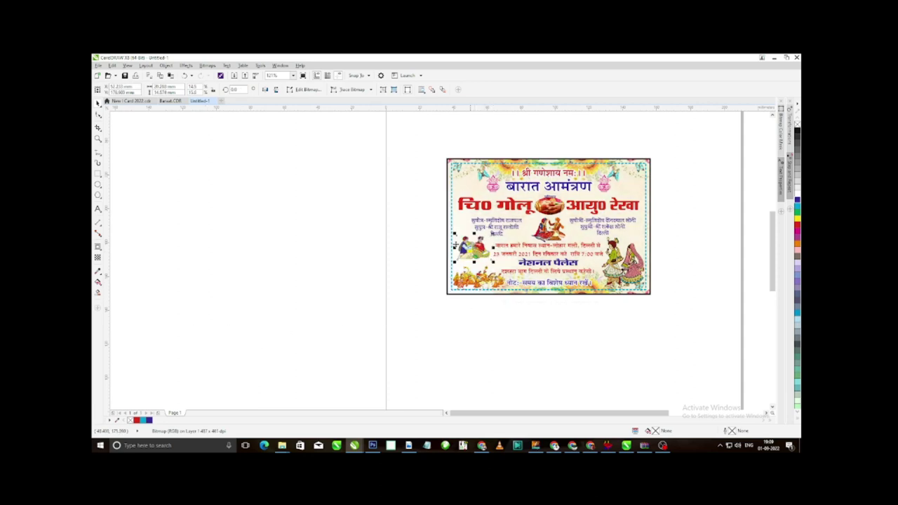
Fine-tune the musicians and procession clipart positions so both sit inside the dashed border, clear of the venue text
scroll(477, 254, up, 3)
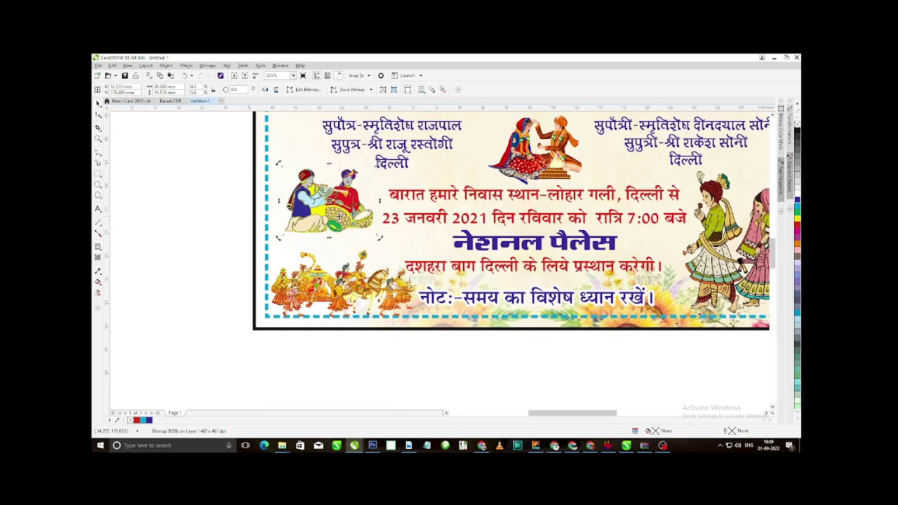
drag(338, 216, 331, 222)
click(344, 273)
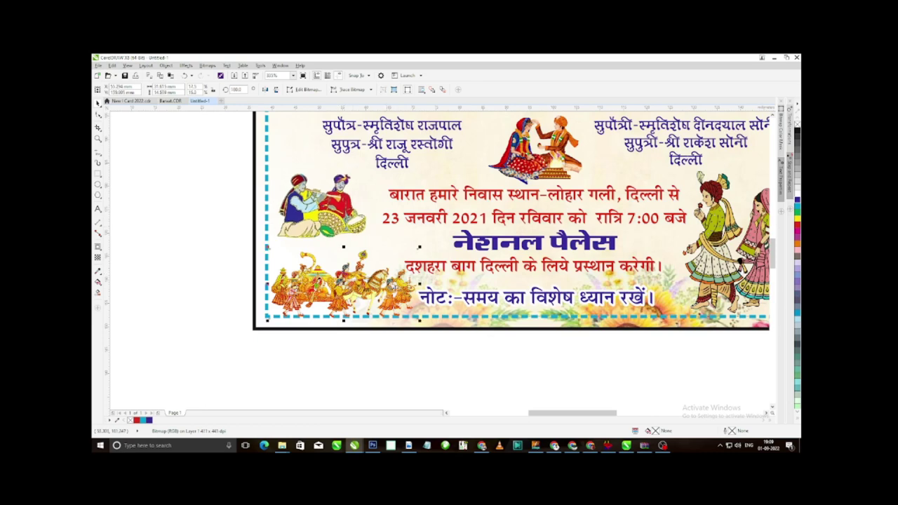
drag(396, 284, 395, 280)
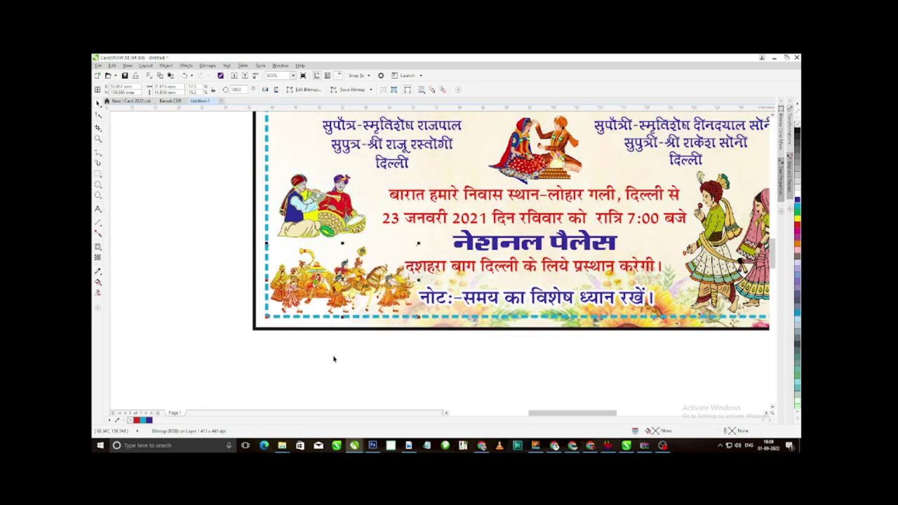
click(332, 357)
Review the whole invitation card in a full-screen preview and return to the drawing
scroll(435, 309, down, 4)
scroll(483, 270, up, 3)
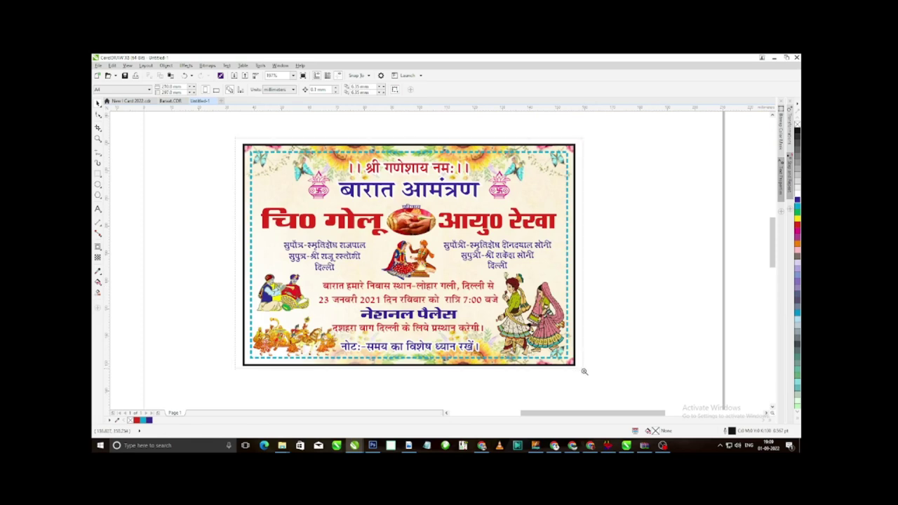
scroll(576, 378, up, 1)
key(F9)
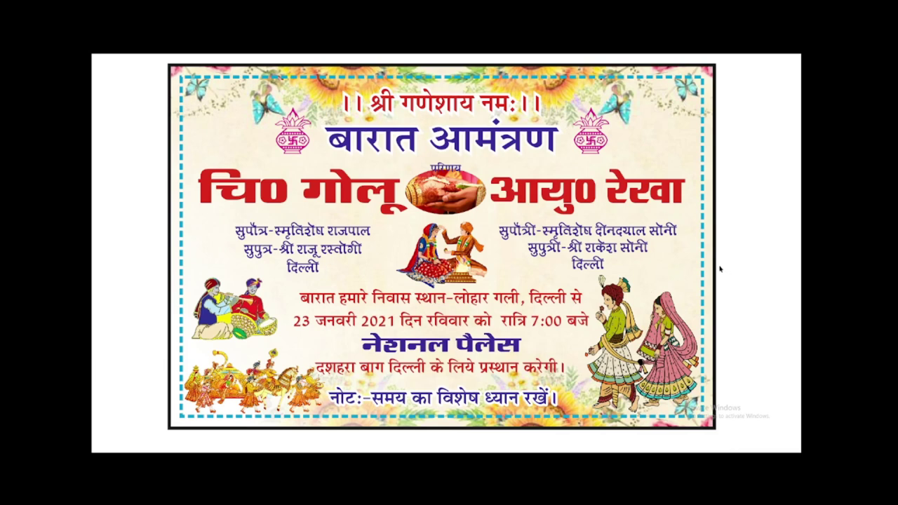
key(F9)
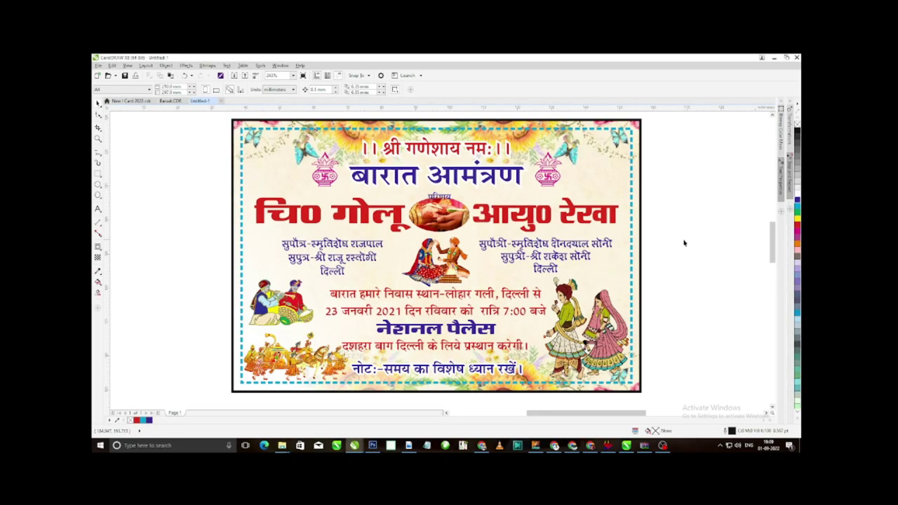